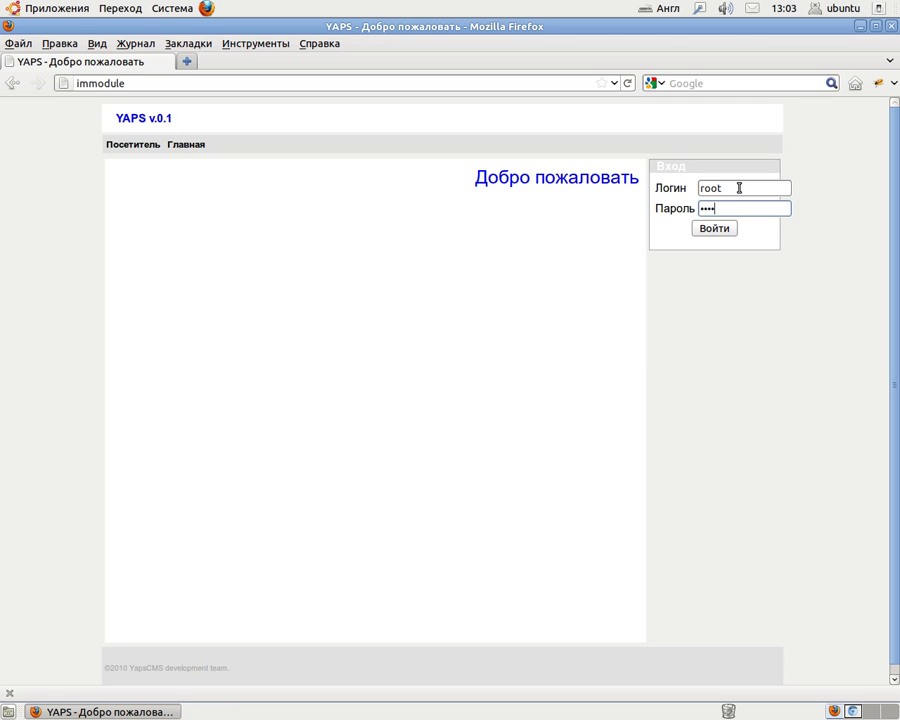
Log in as root, decline saving the password in Firefox, and open the users list.
click(713, 229)
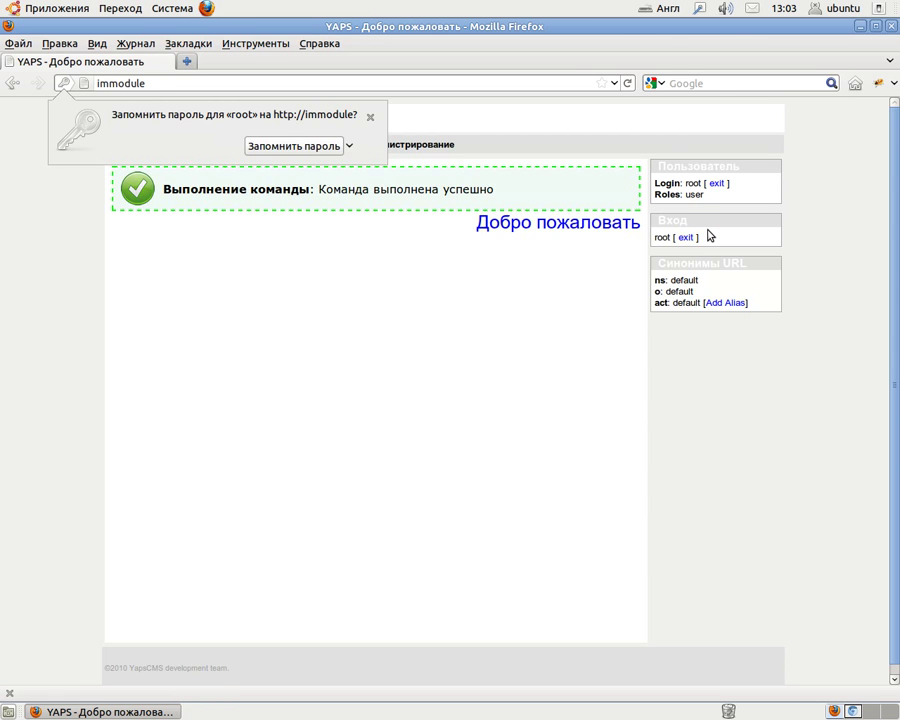
click(370, 117)
click(272, 150)
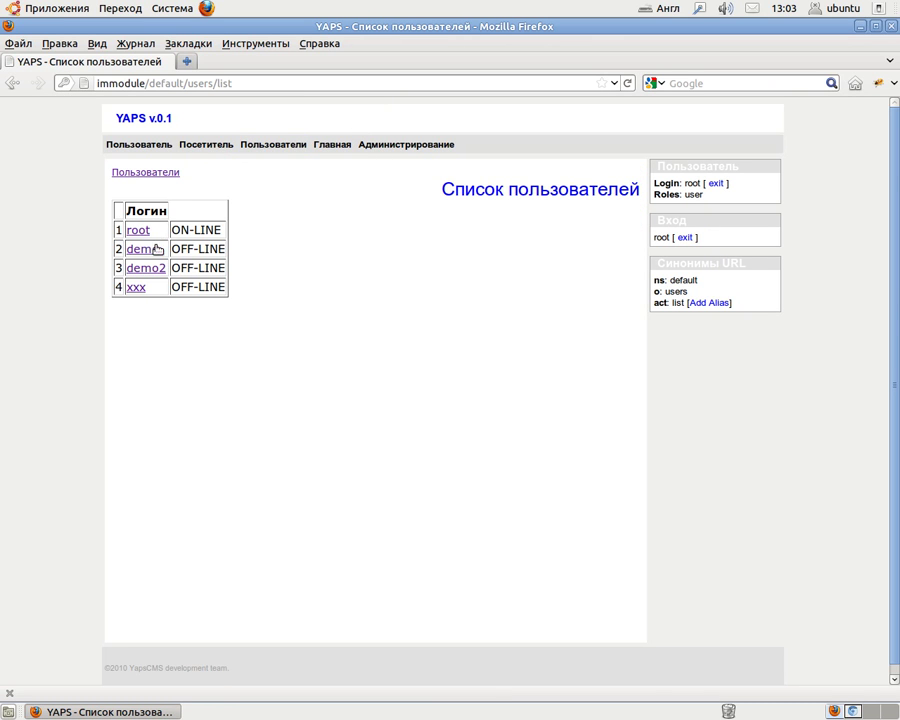
Send-message to demo and xxx from their profiles, then pick demo2 as chat partner.
click(145, 250)
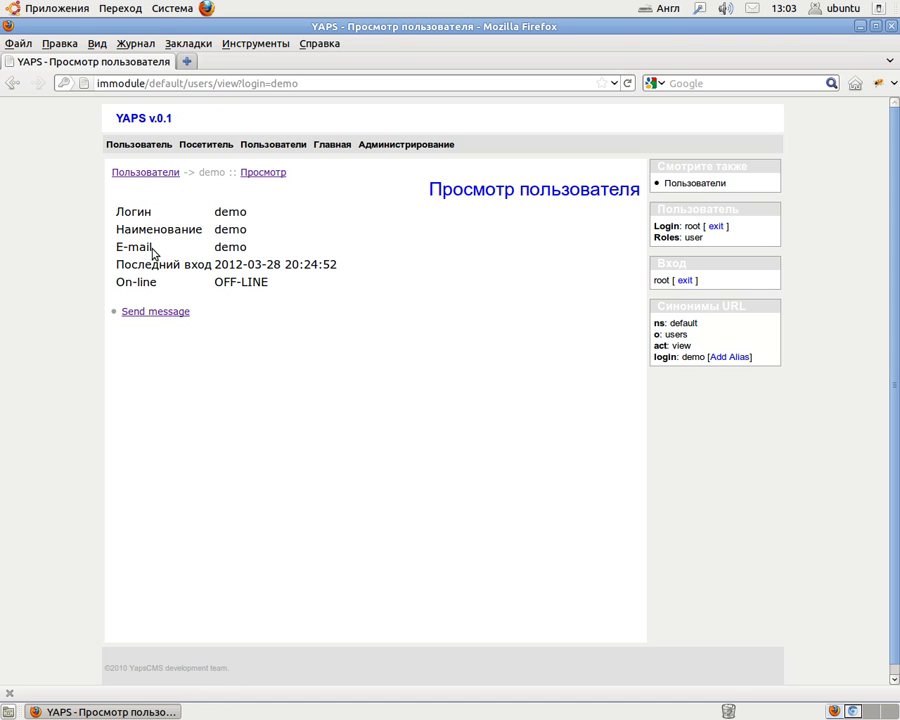
click(160, 313)
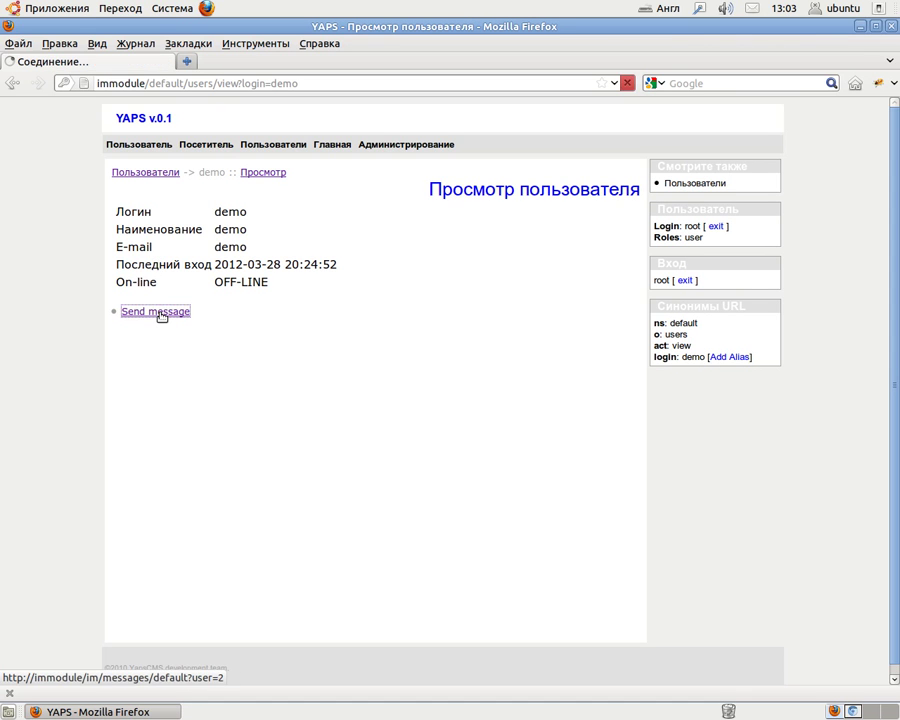
click(259, 148)
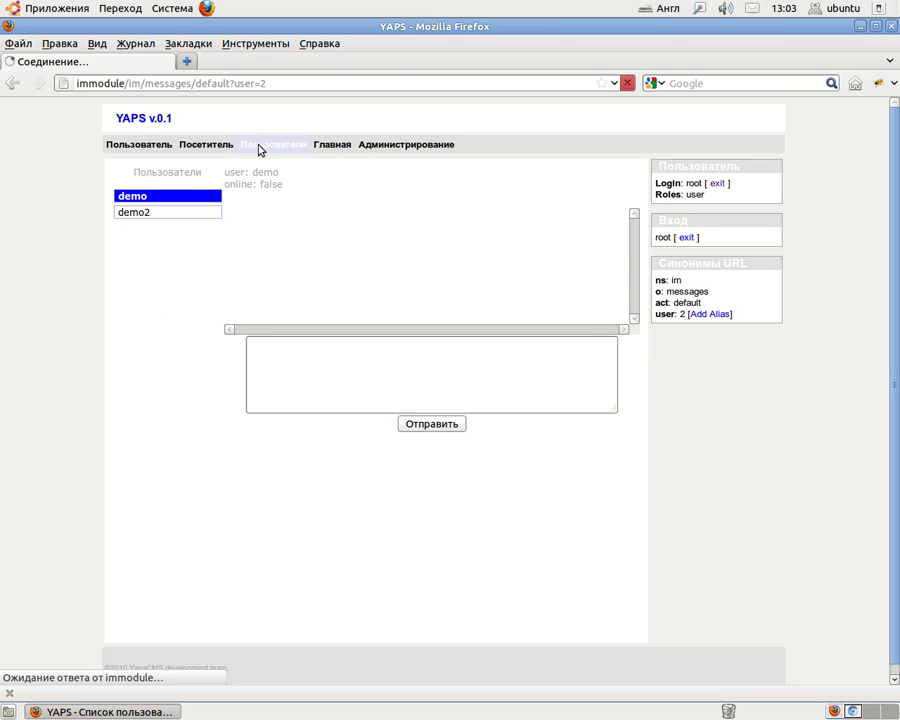
click(139, 288)
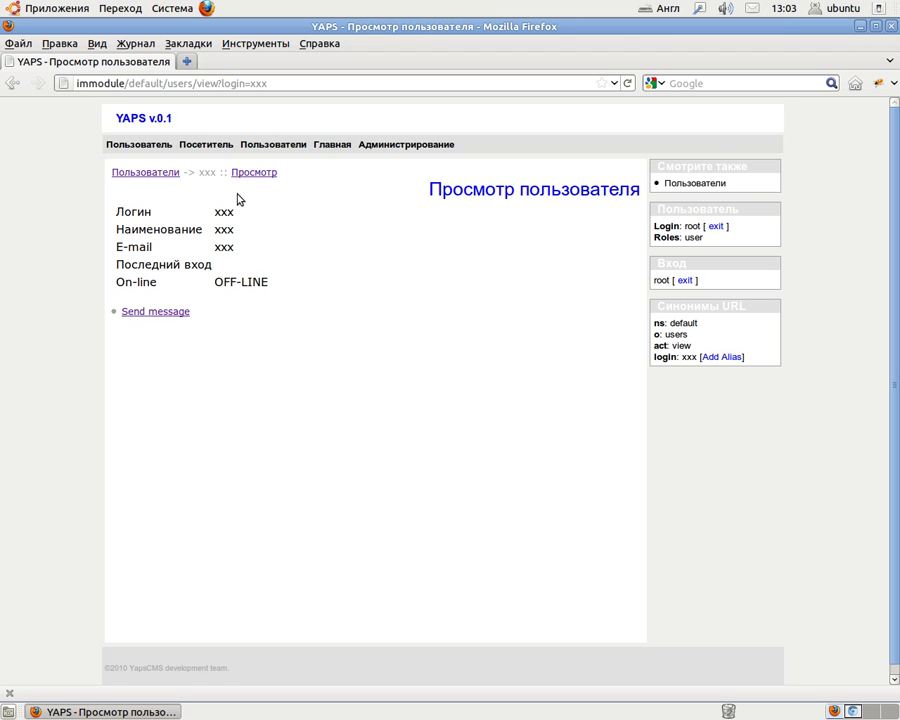
click(140, 314)
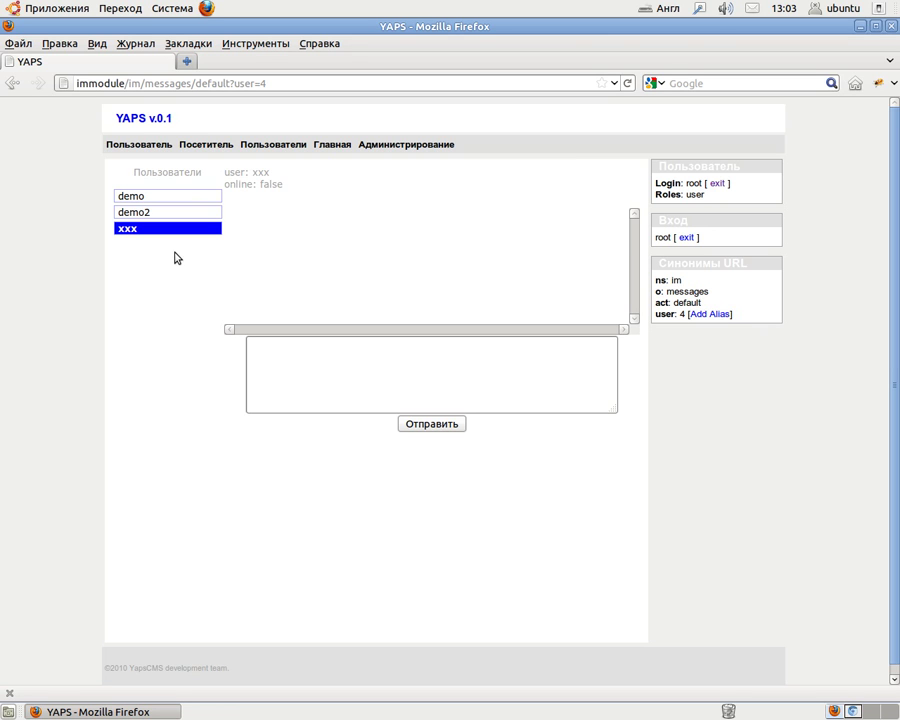
mouse_move(155, 232)
click(155, 215)
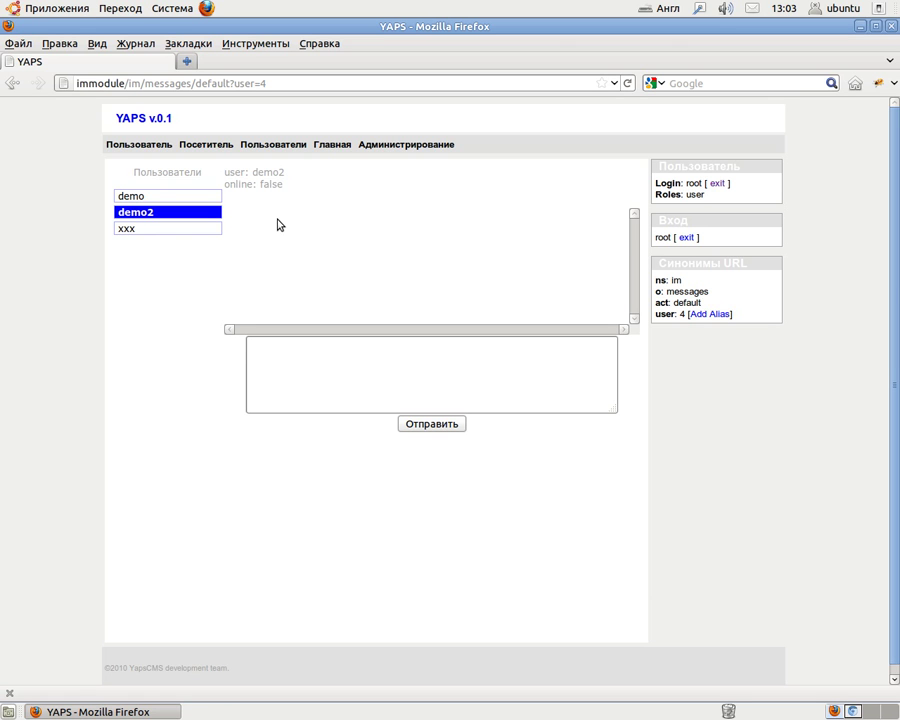
In Chromium, log in as demo2 and decline saving the password.
click(855, 711)
click(743, 157)
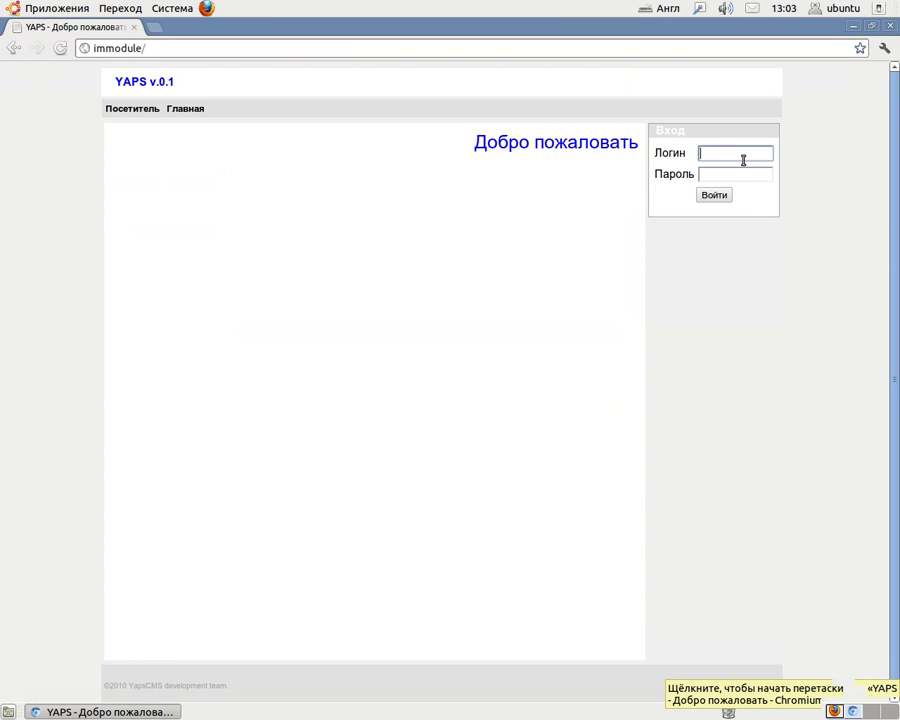
text(demo2)
key(Tab)
text(demo2)
click(706, 195)
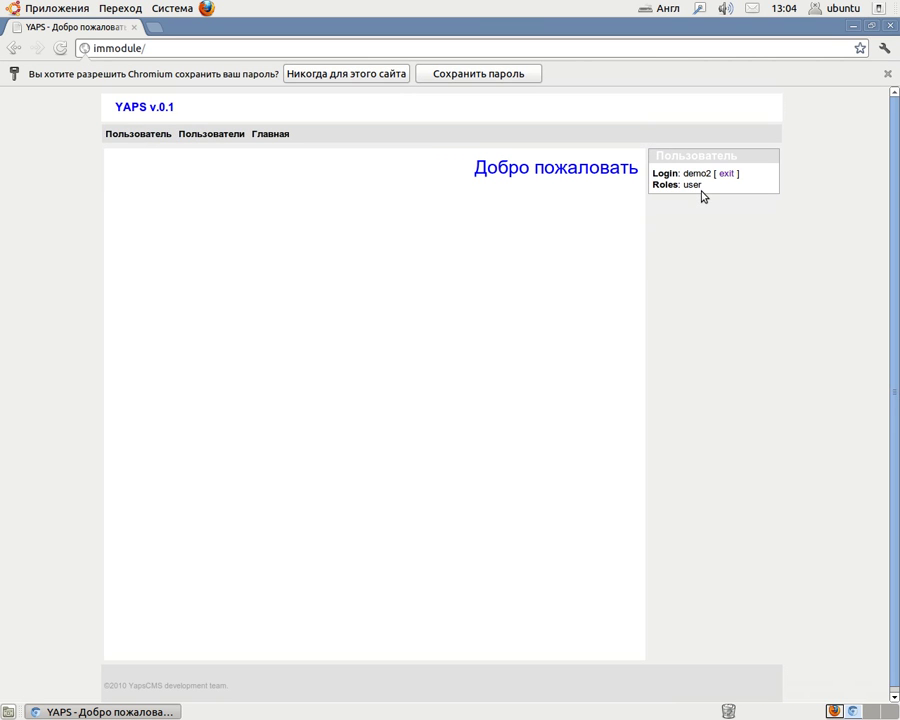
click(887, 73)
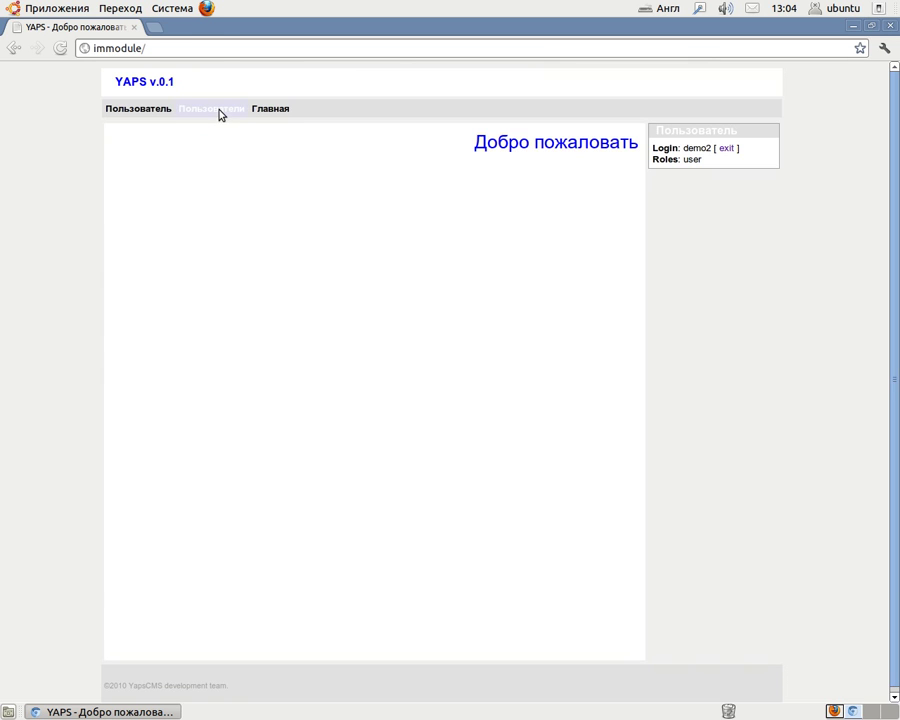
Confirm root is ON-LINE in the users list and start a conversation with root.
click(221, 115)
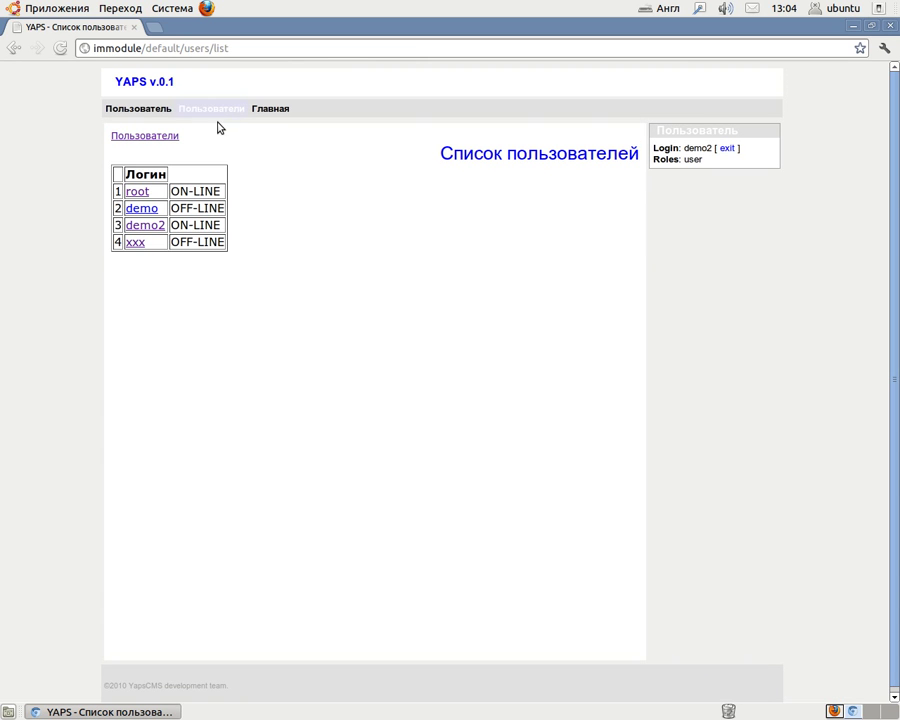
drag(170, 191, 170, 225)
click(480, 232)
click(138, 194)
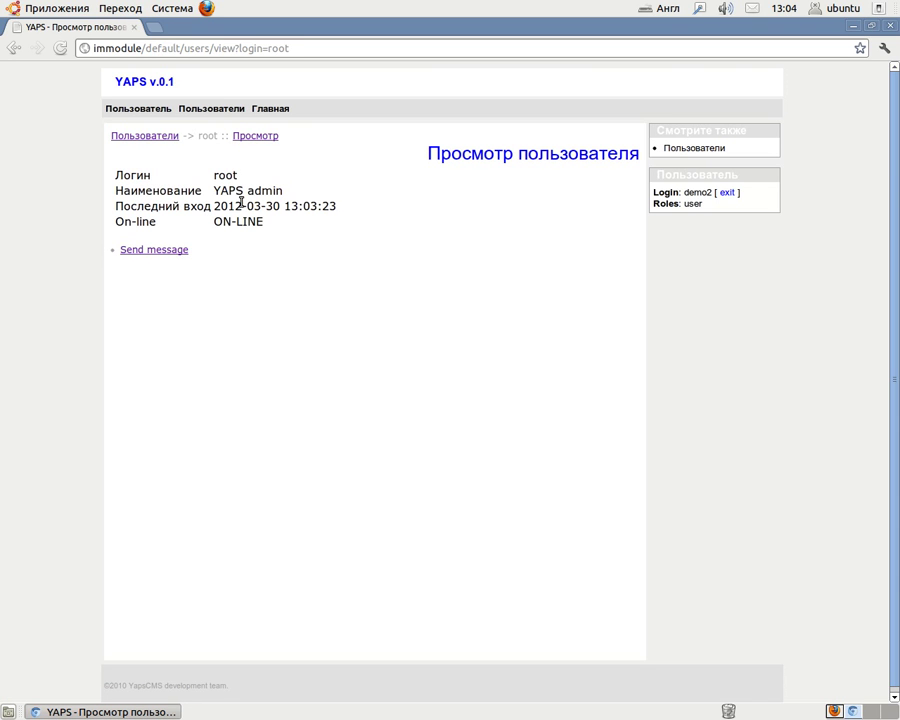
click(158, 251)
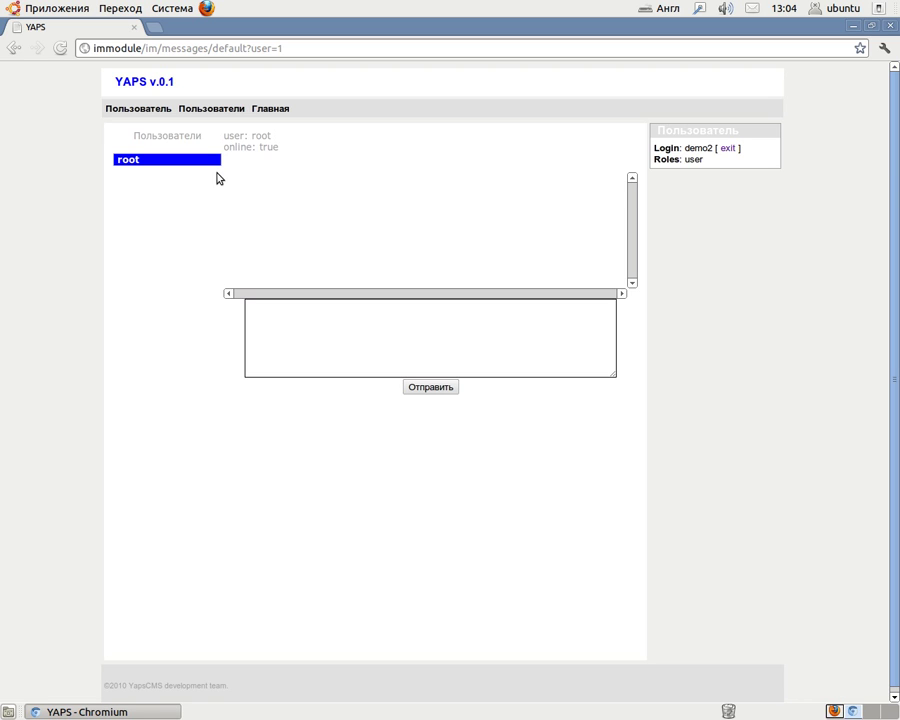
drag(242, 144, 295, 150)
click(297, 211)
Back in Firefox, confirm demo2 now shows online: true in root's chat.
click(836, 711)
drag(245, 184, 272, 212)
click(438, 228)
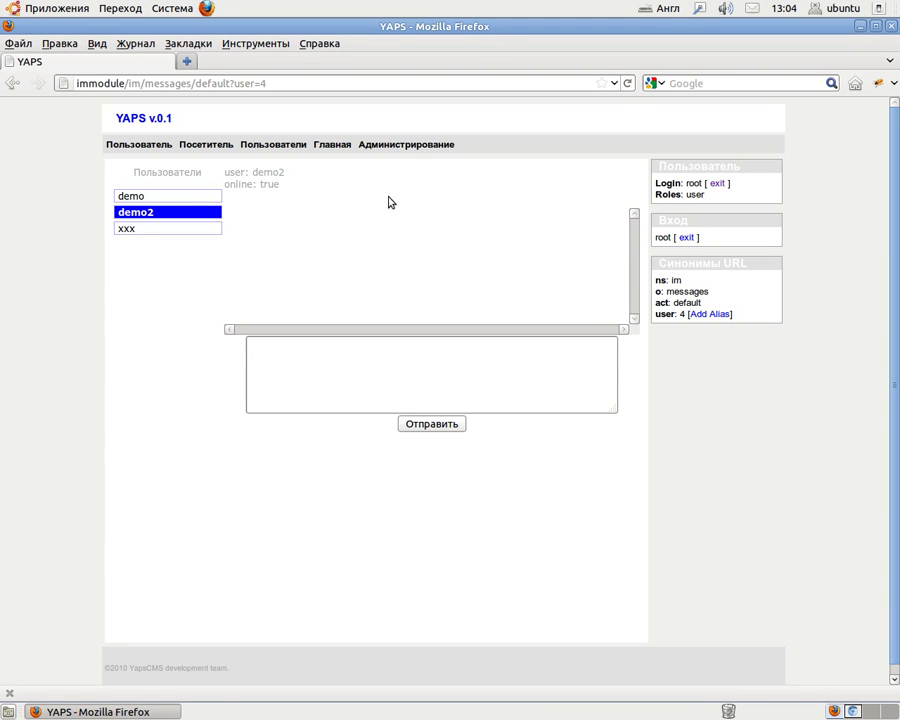
Send the message Привет from root to demo2 using the Russian keyboard layout.
click(351, 377)
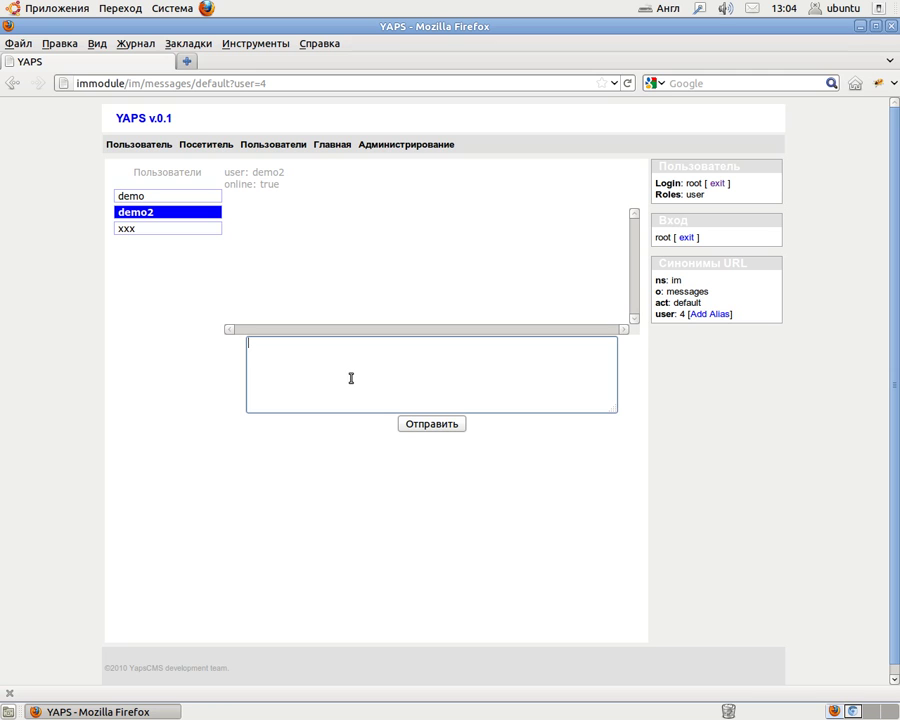
key(alt+shift)
text(Привет)
click(434, 428)
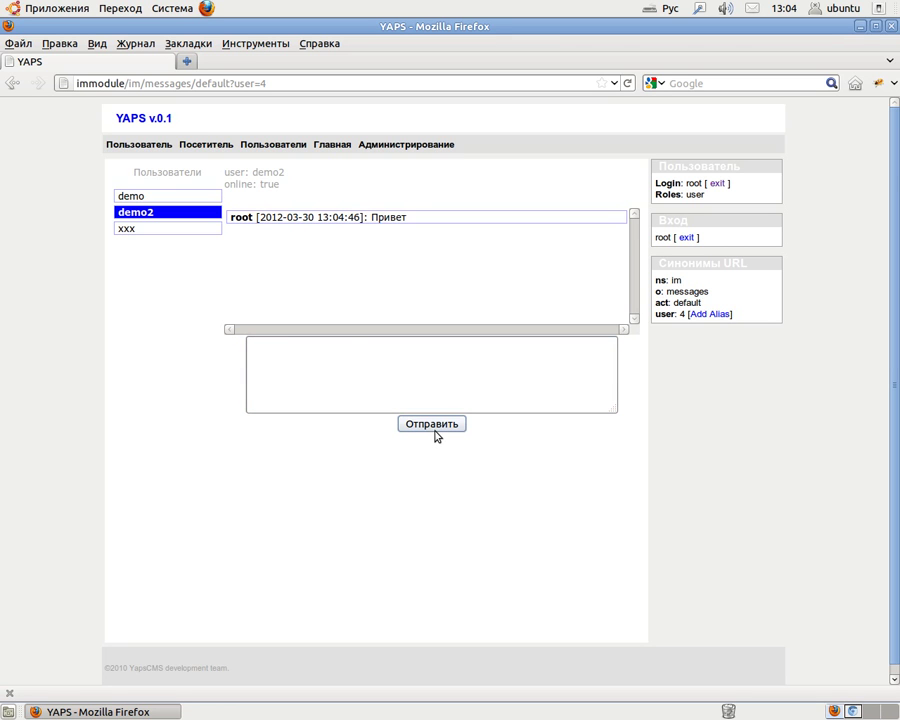
click(853, 711)
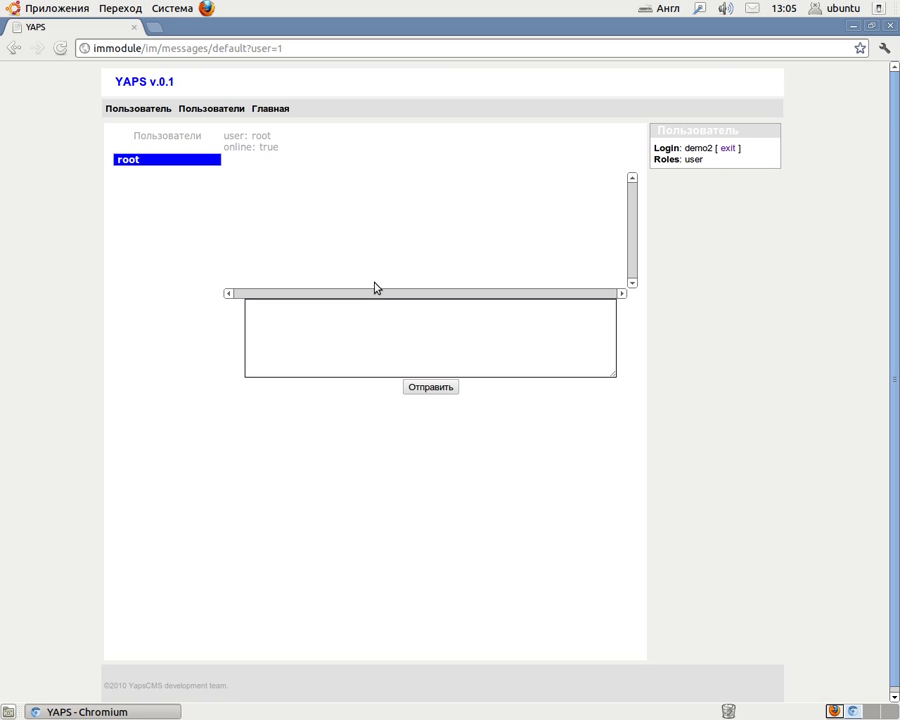
Reload demo2's chat to receive Привет and reply привет to root in Russian layout.
click(63, 51)
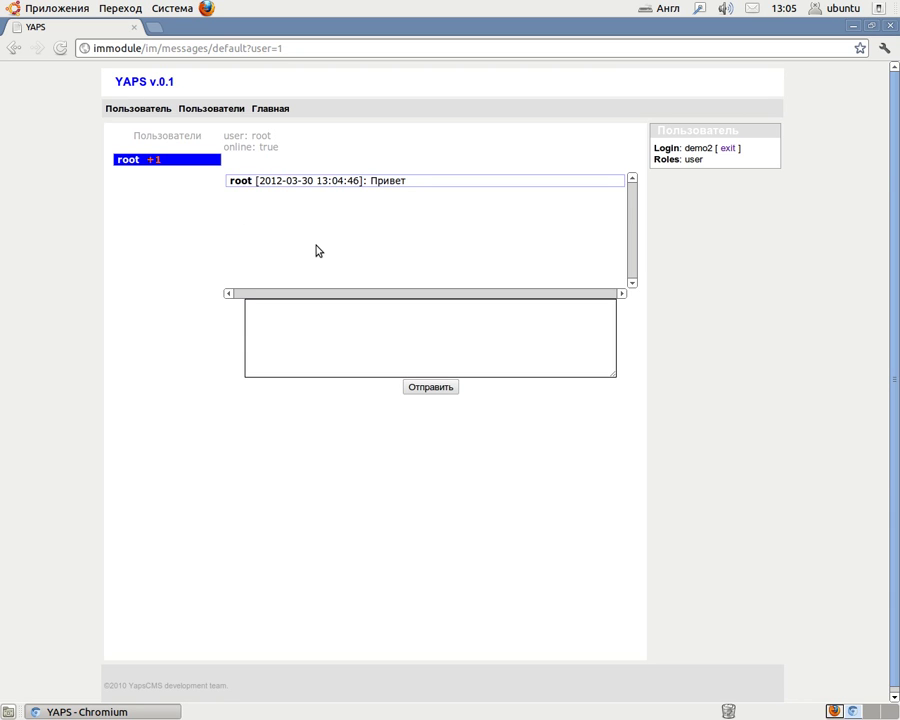
click(340, 353)
text(ghbdtn)
key(BackSpace)
key(BackSpace)
key(BackSpace)
key(BackSpace)
key(BackSpace)
key(BackSpace)
key(alt+shift)
text(привет)
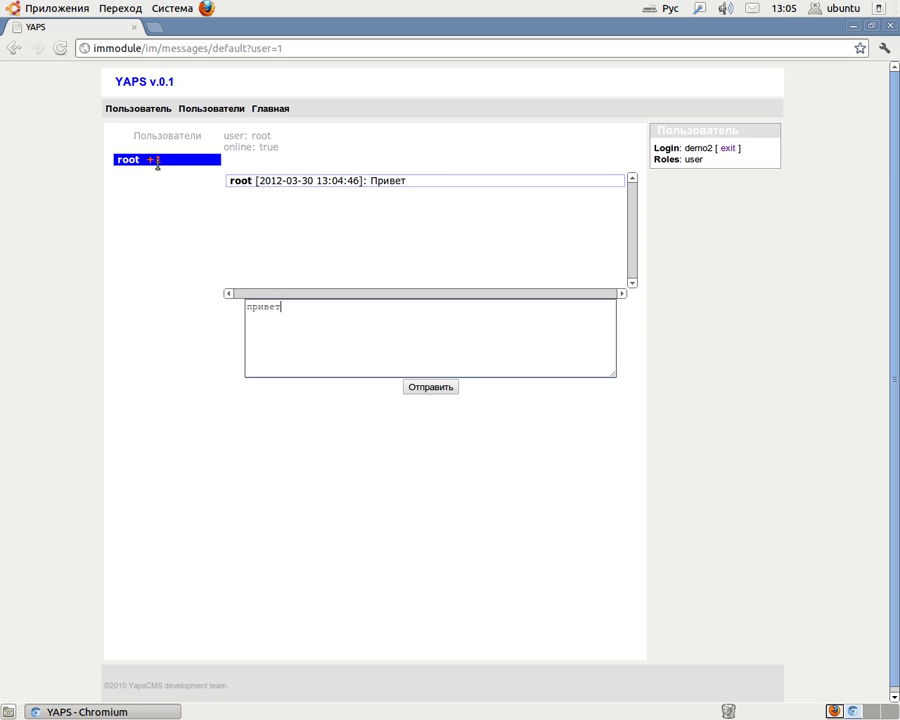
click(437, 389)
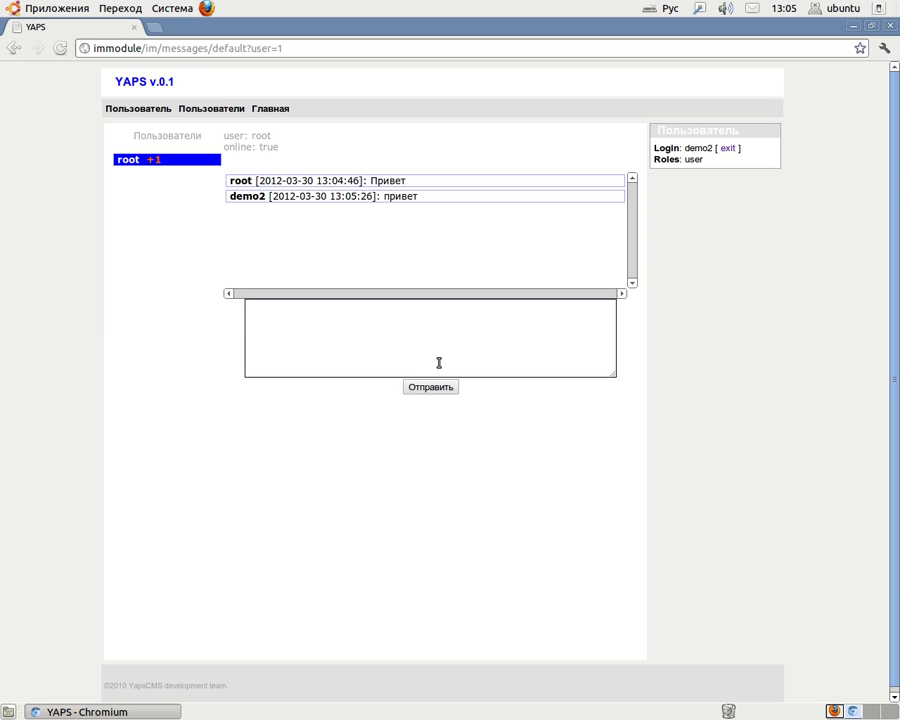
click(834, 711)
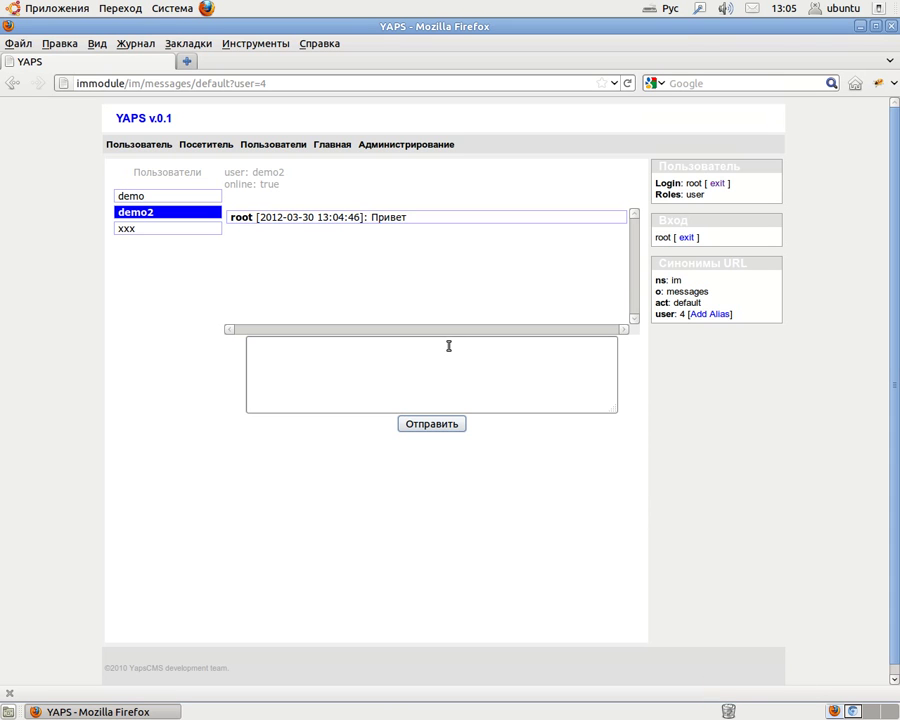
Send Как дела? from root to demo2.
click(392, 356)
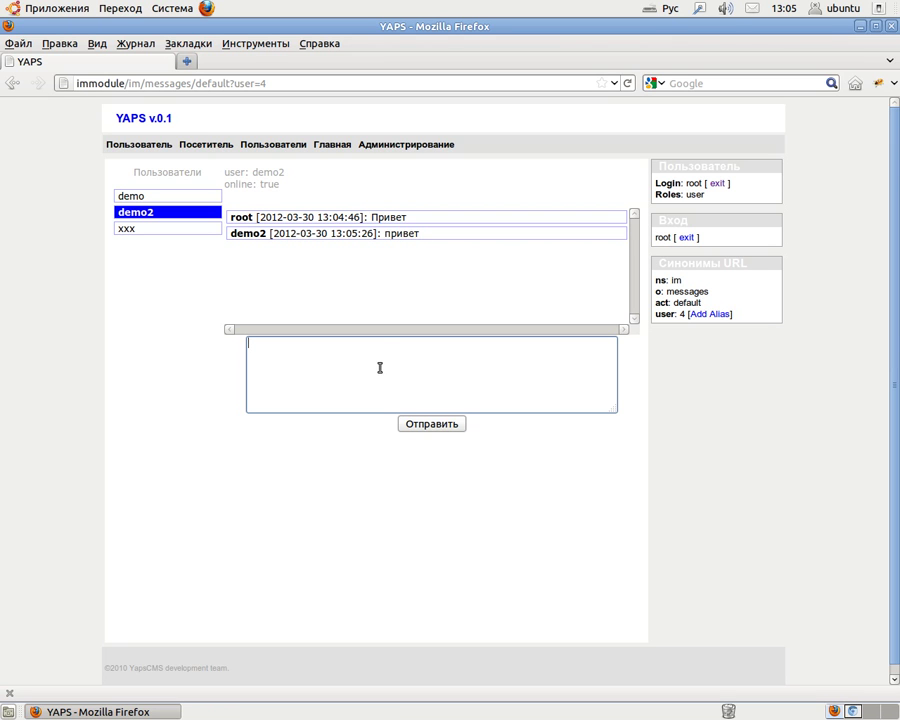
text(Как дела?)
click(432, 428)
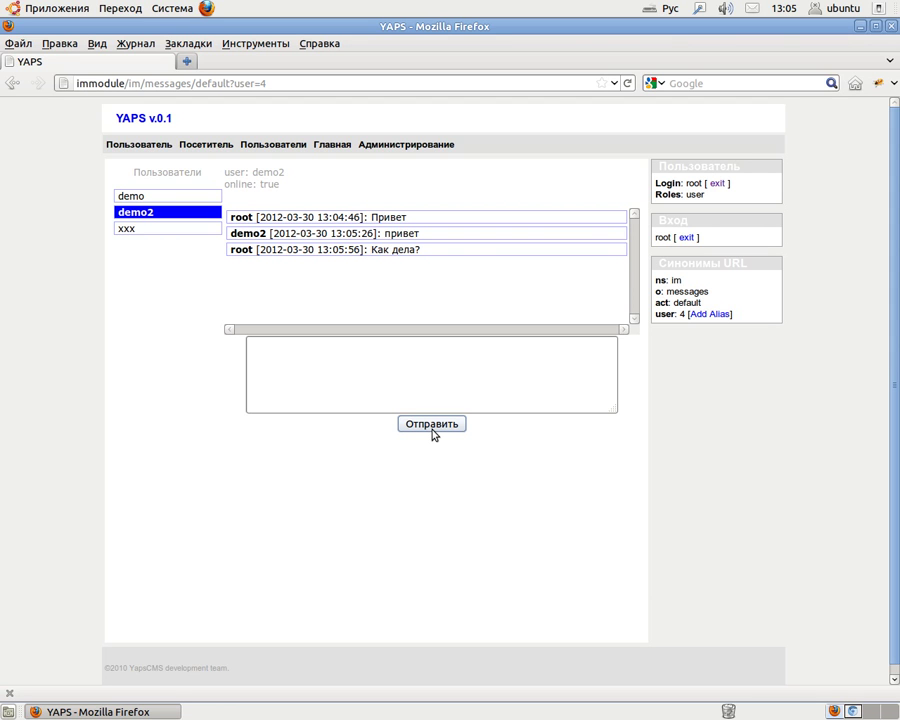
click(853, 712)
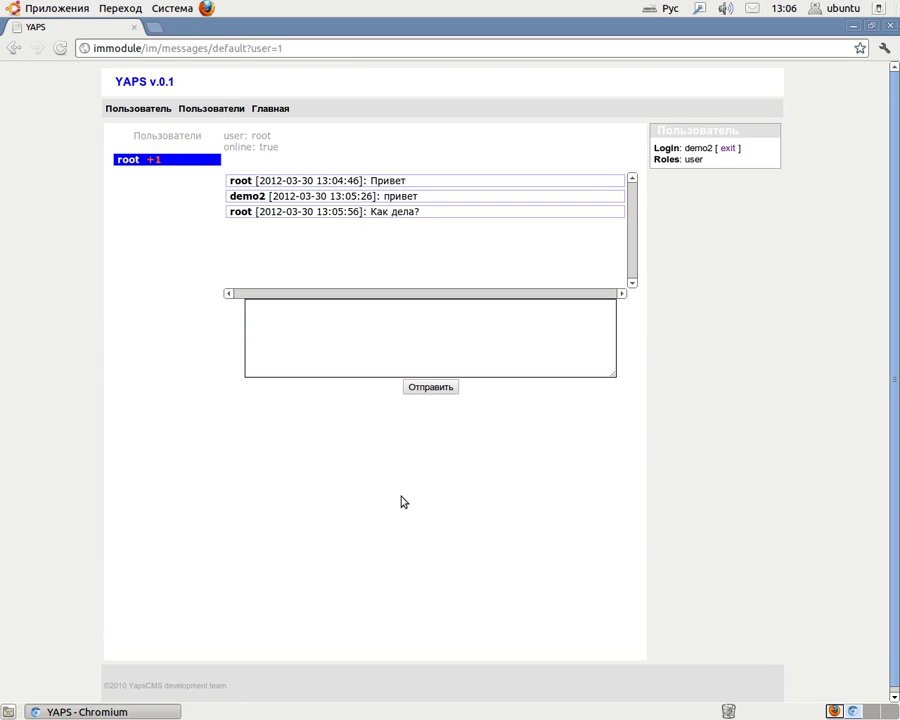
Reply 'Нормально. Устал не много' to root as demo2, then sign demo2 out.
click(275, 339)
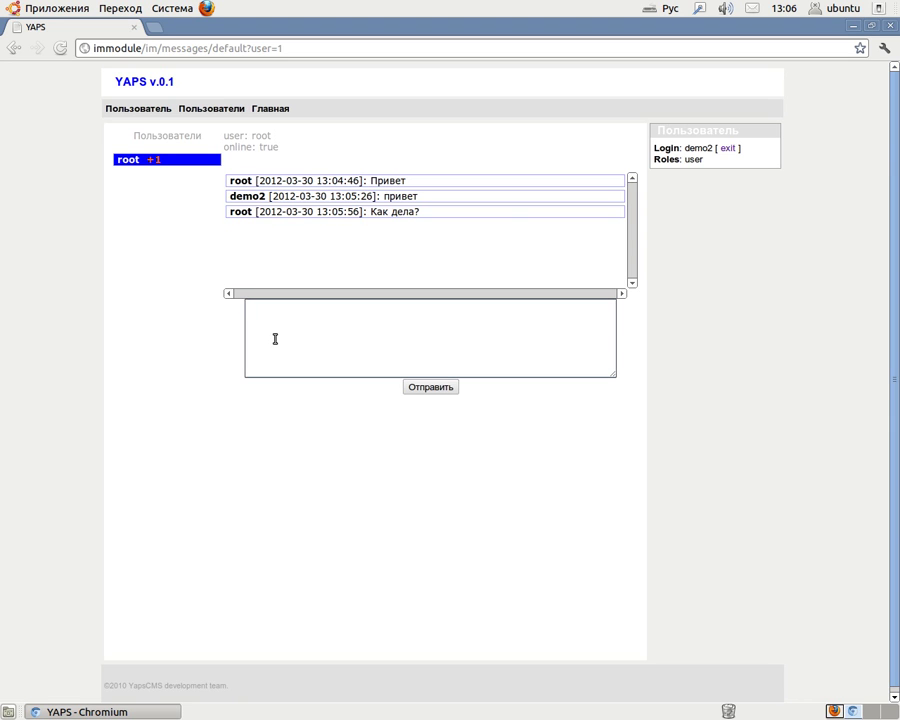
text(Нормально. Устал не много)
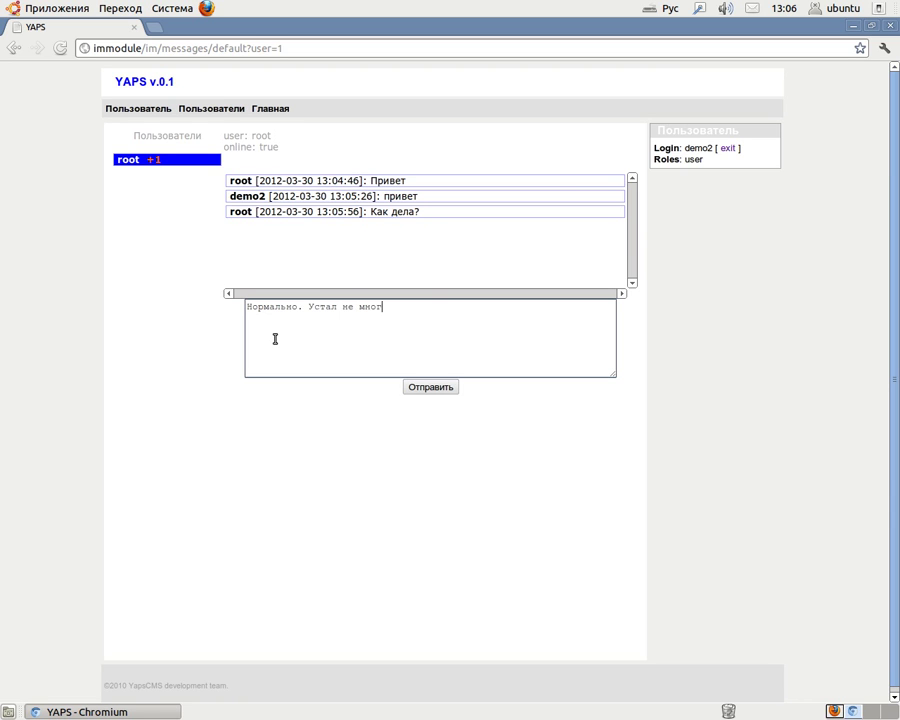
click(446, 390)
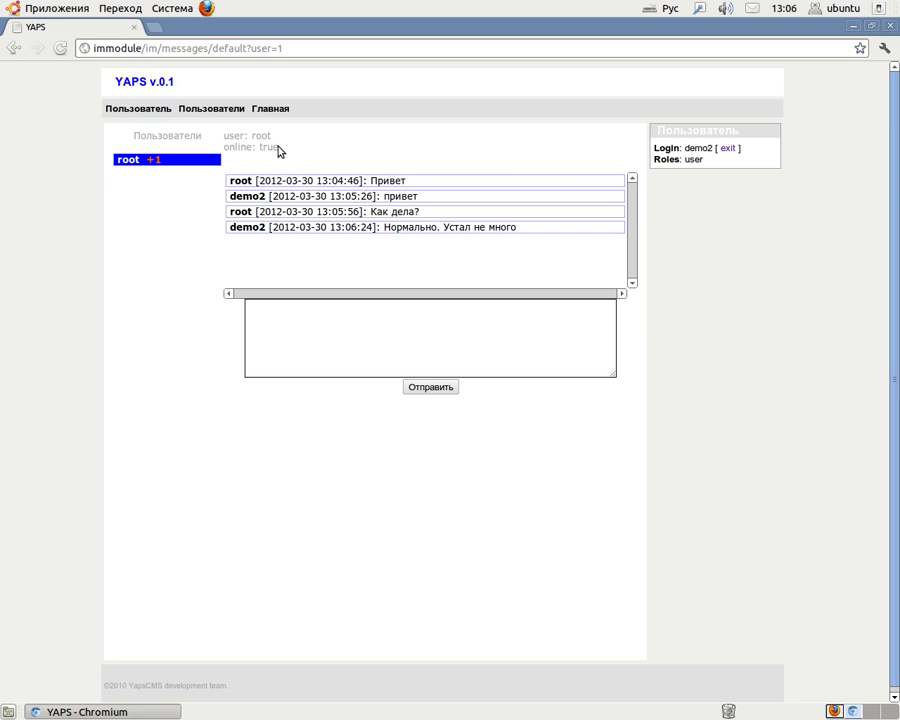
click(147, 108)
click(146, 143)
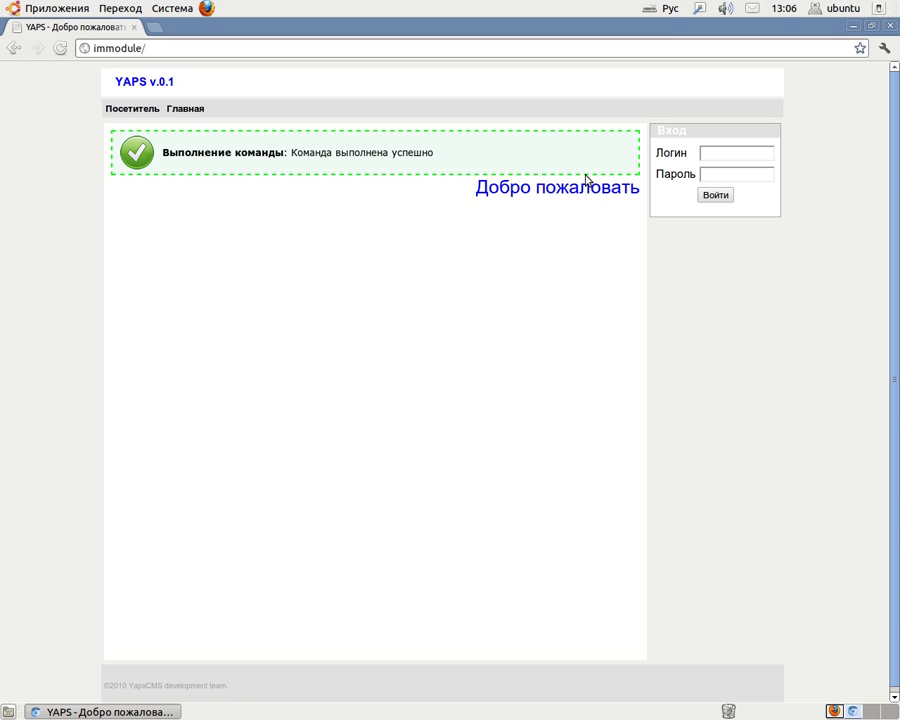
Return to root's Firefox chat with demo2 and focus the message box.
click(831, 710)
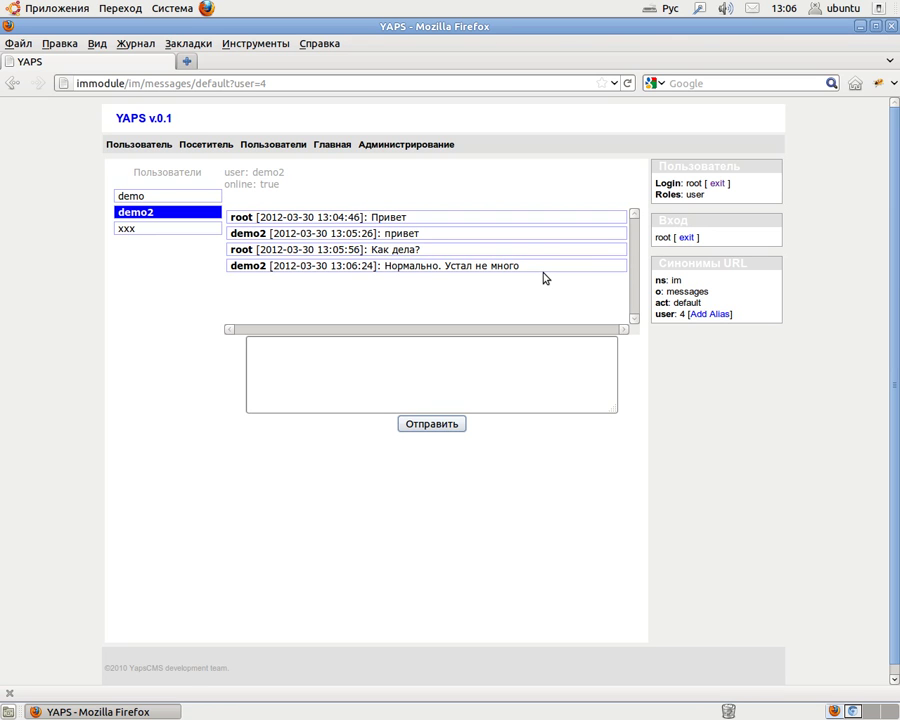
click(433, 372)
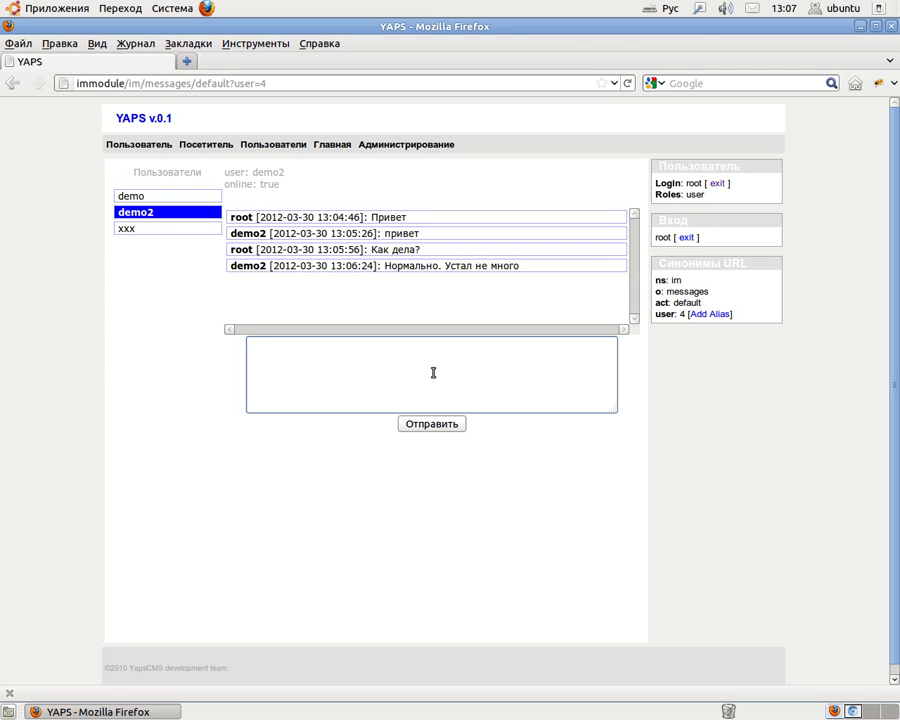
click(433, 372)
View the xxx, demo and demo2 chats, noting demo2 is online: false, then open the users list.
click(137, 229)
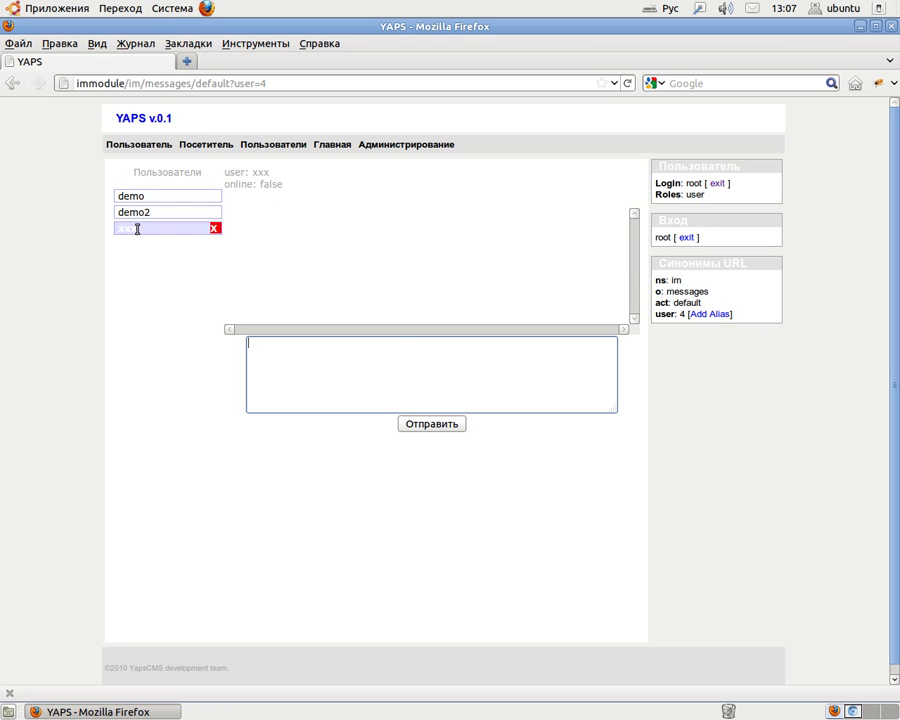
click(139, 197)
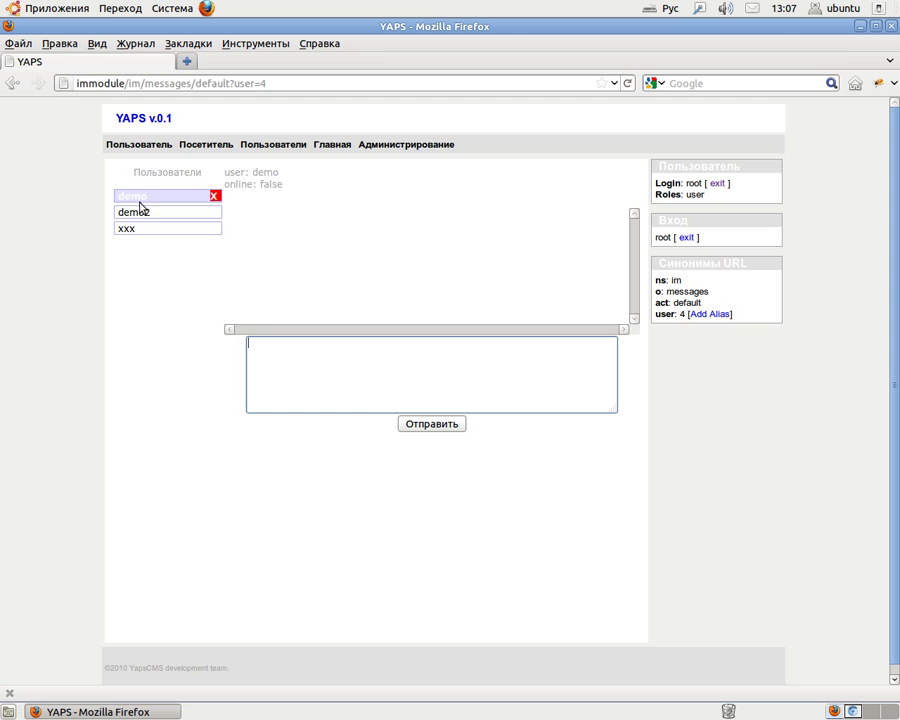
click(139, 213)
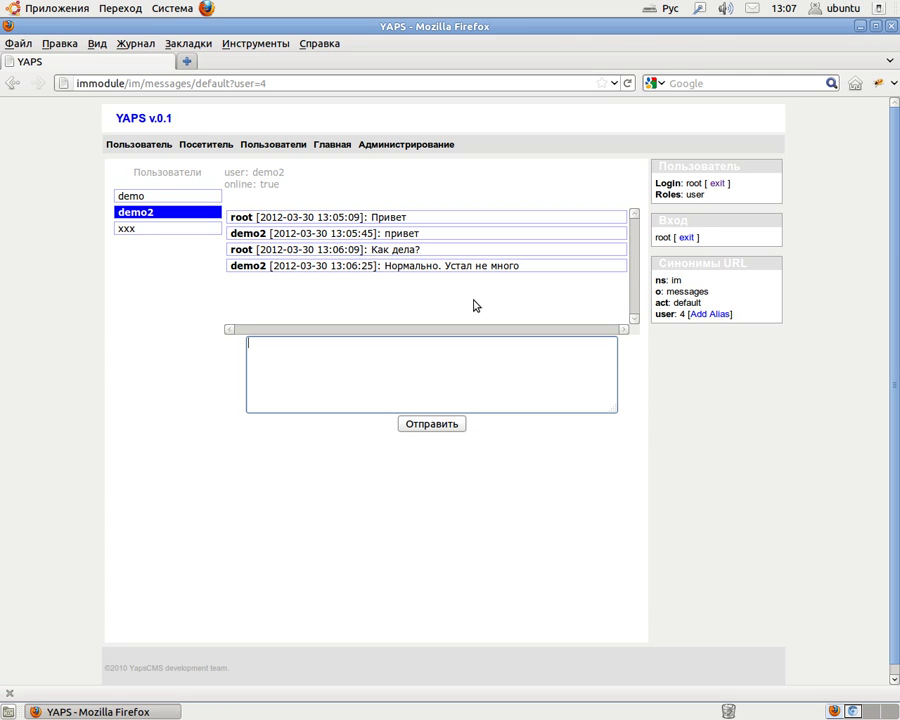
double_click(270, 184)
click(288, 205)
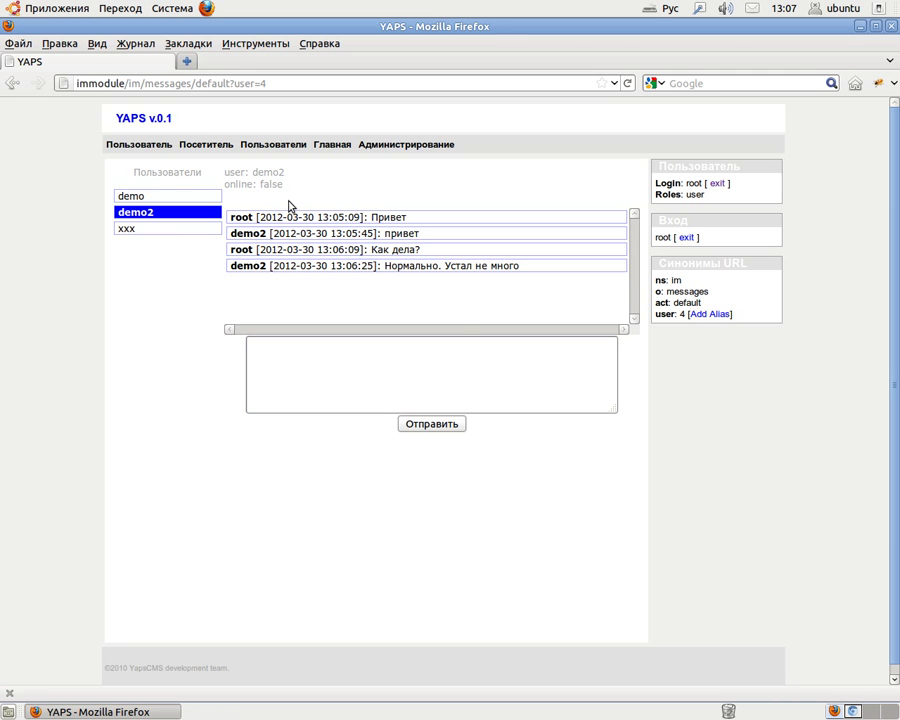
click(274, 144)
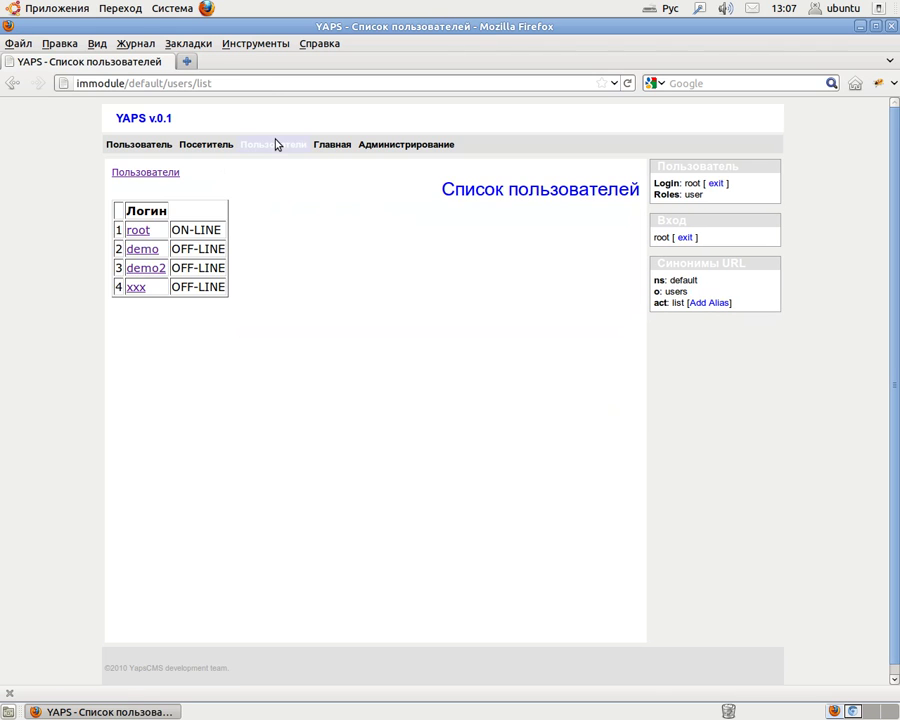
Confirm demo2 is OFF-LINE, reopen root's chat with demo2 via Сообщения, then return to Chromium.
drag(174, 267, 248, 275)
click(279, 283)
mouse_move(150, 150)
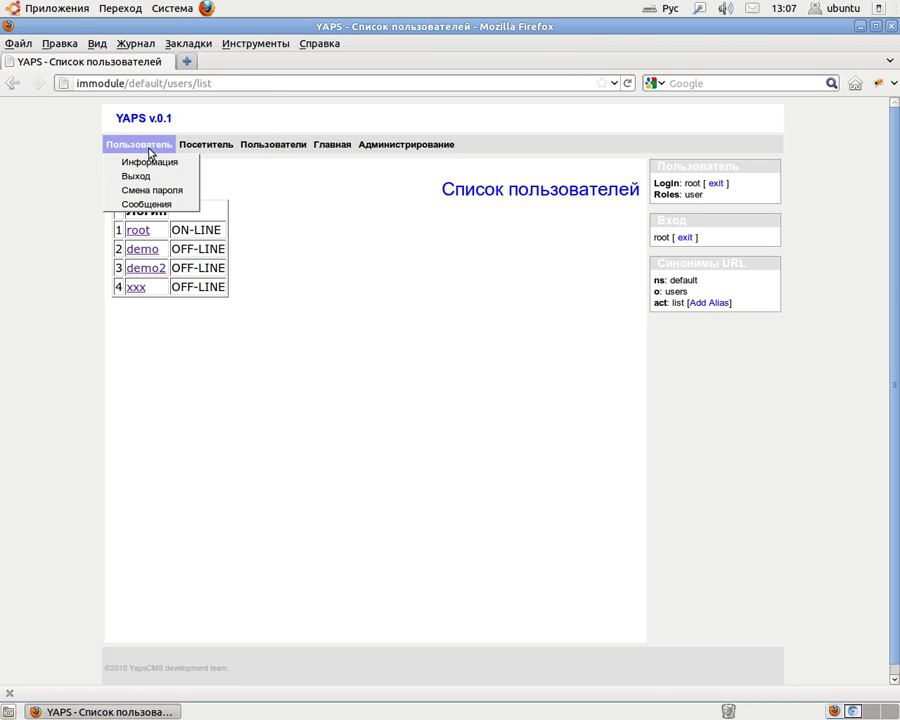
click(142, 204)
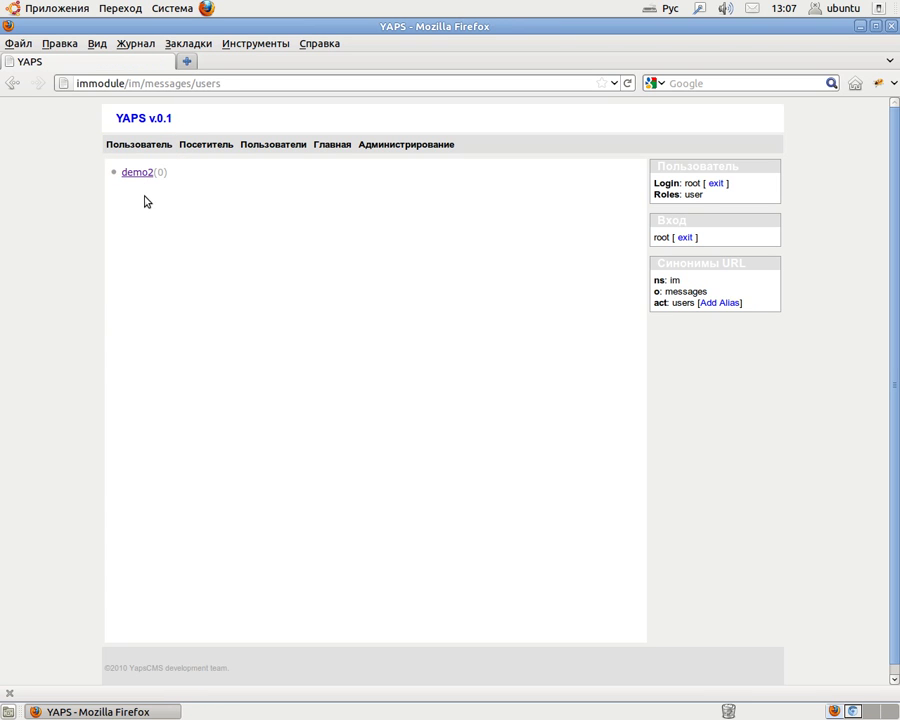
click(144, 172)
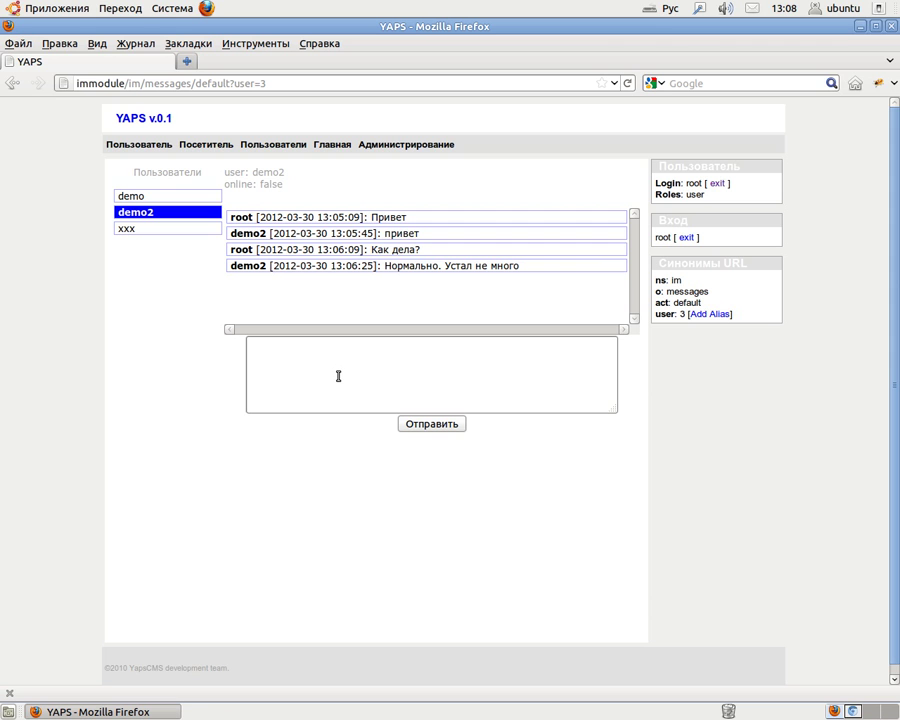
click(345, 377)
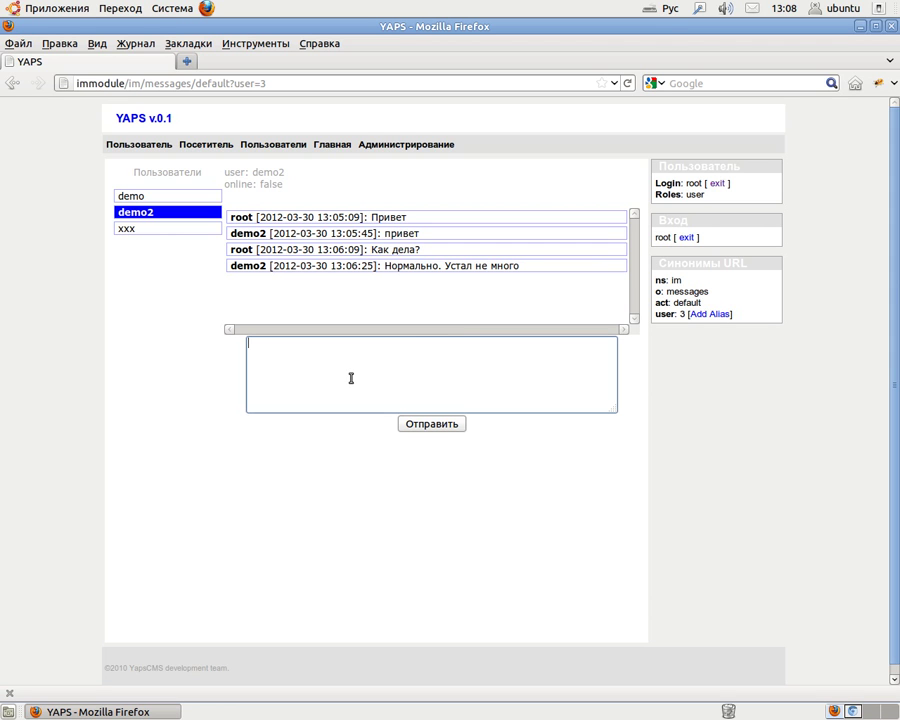
click(853, 711)
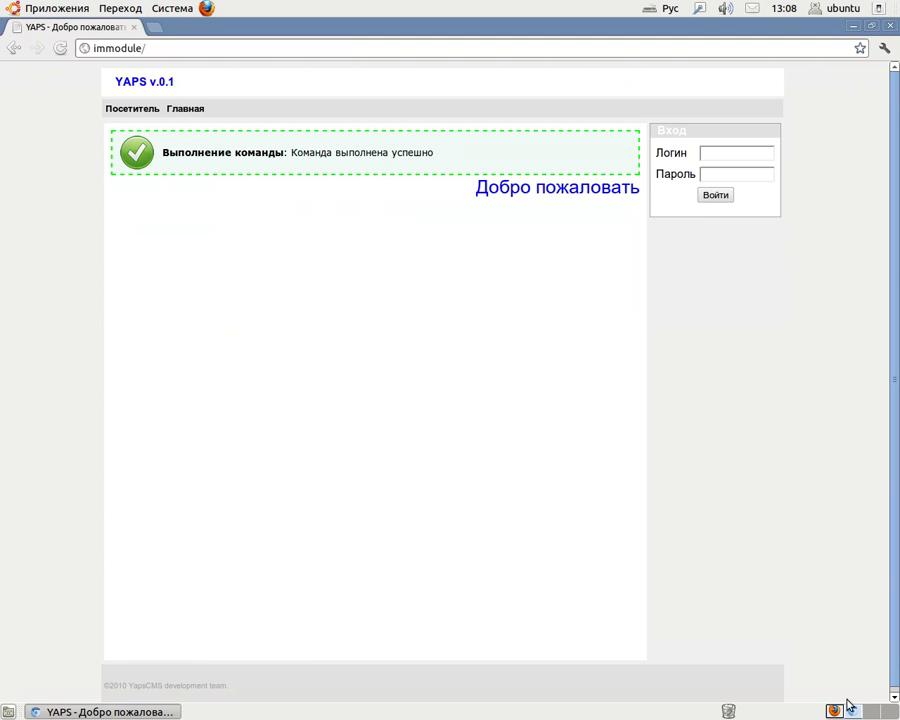
Log in to YAPS CMS in Chromium as demo2, switching the keyboard layout to English.
click(724, 158)
text(вуьщ2)
key(BackSpace)
key(BackSpace)
key(BackSpace)
key(BackSpace)
key(BackSpace)
key(alt+shift)
text(demo2)
key(Tab)
text(demo2)
click(718, 197)
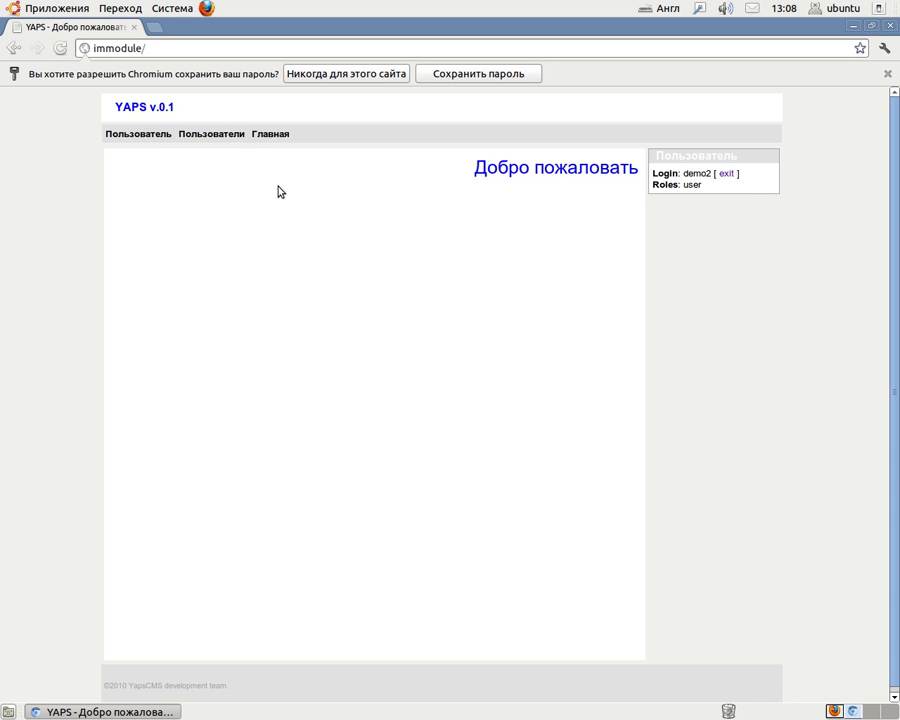
Check the users list and demo2's Сообщения page, then return to root's chat in Firefox.
click(236, 137)
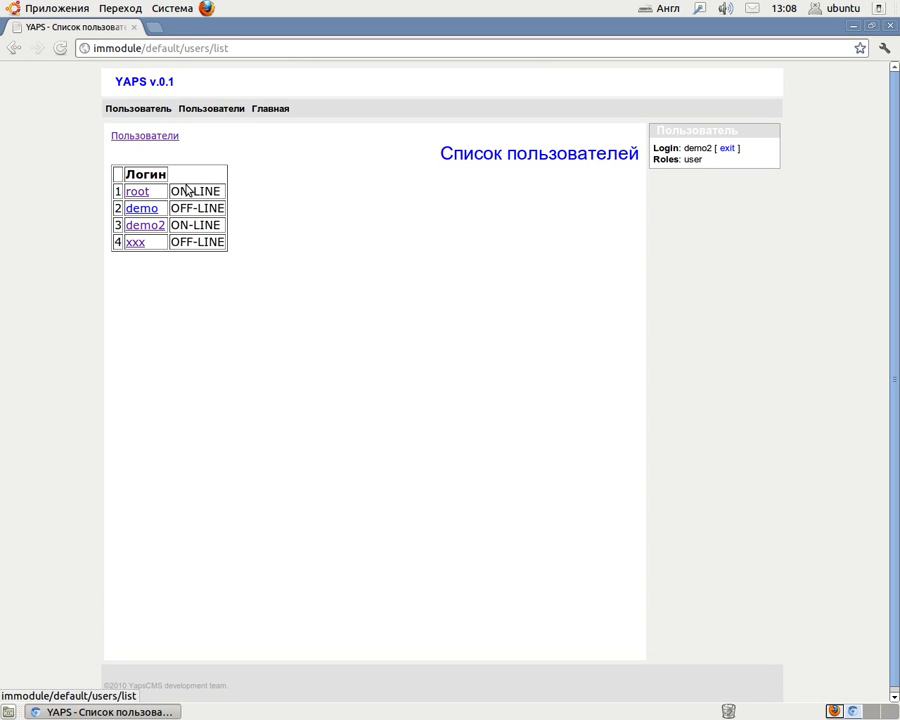
mouse_move(141, 109)
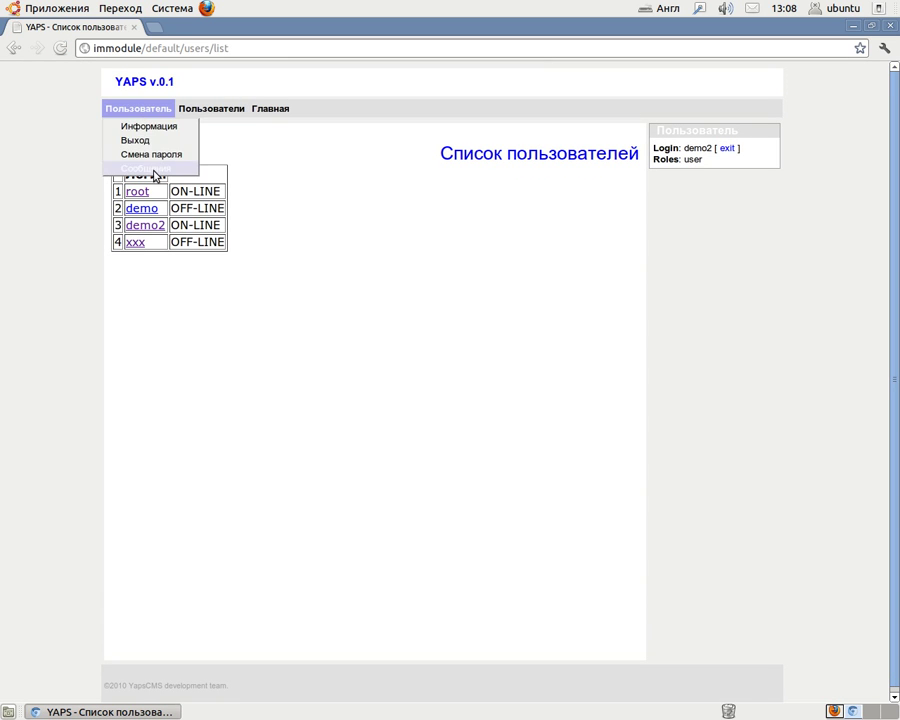
click(153, 168)
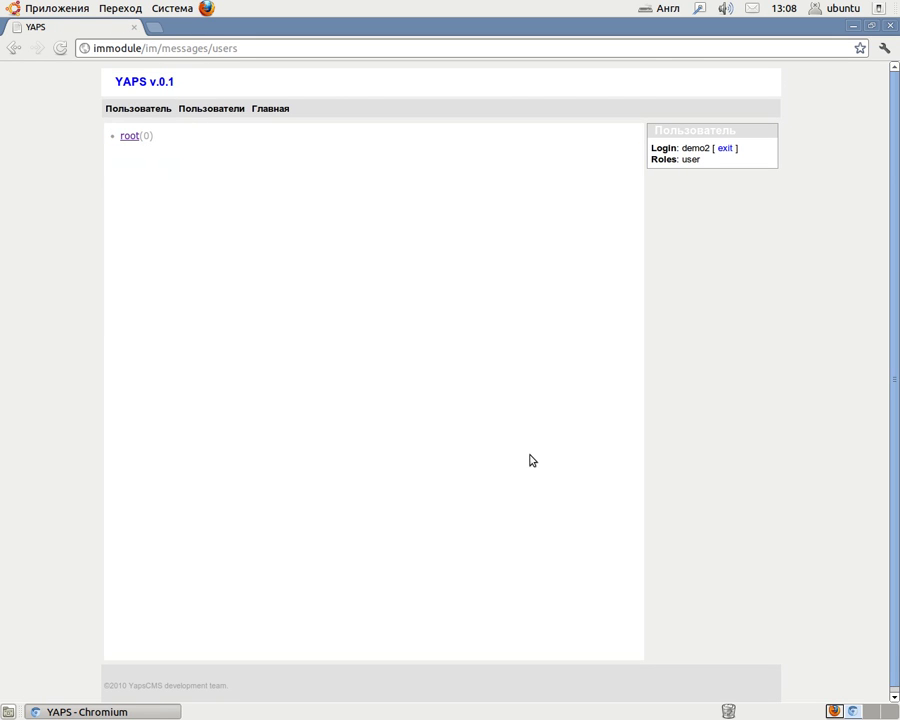
click(835, 711)
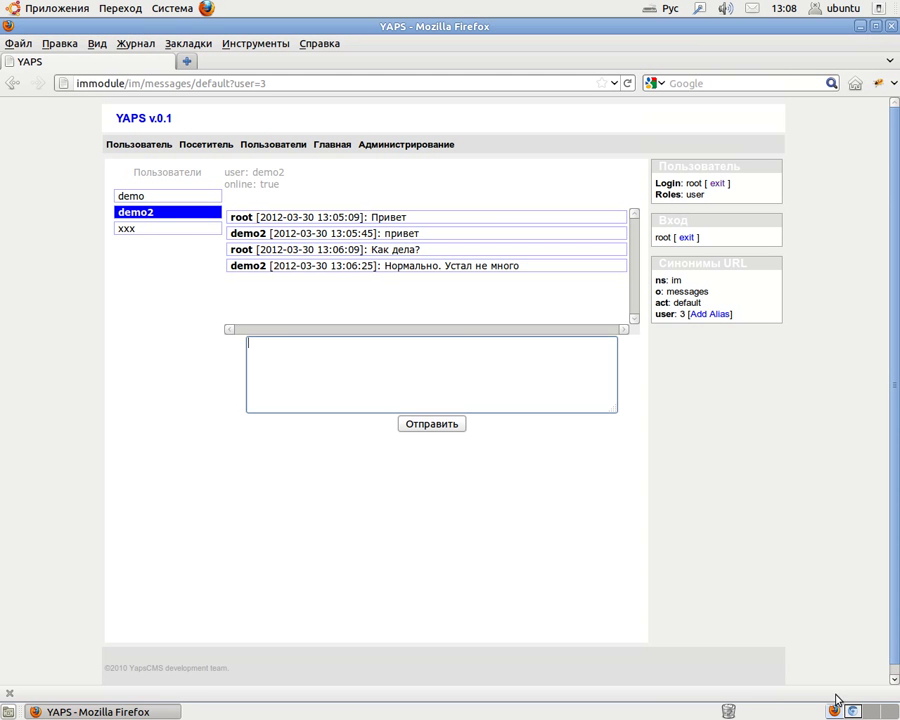
Send 'Ты в сети?' to demo2 from root's chat, then move to Chromium.
click(393, 390)
text(Ты в сети?)
click(436, 430)
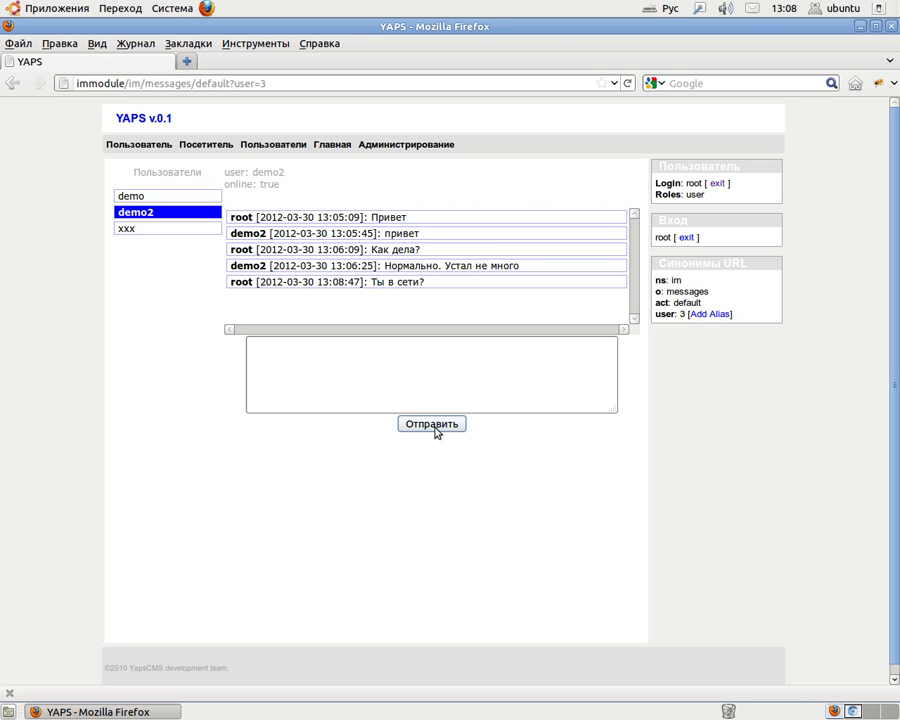
click(853, 711)
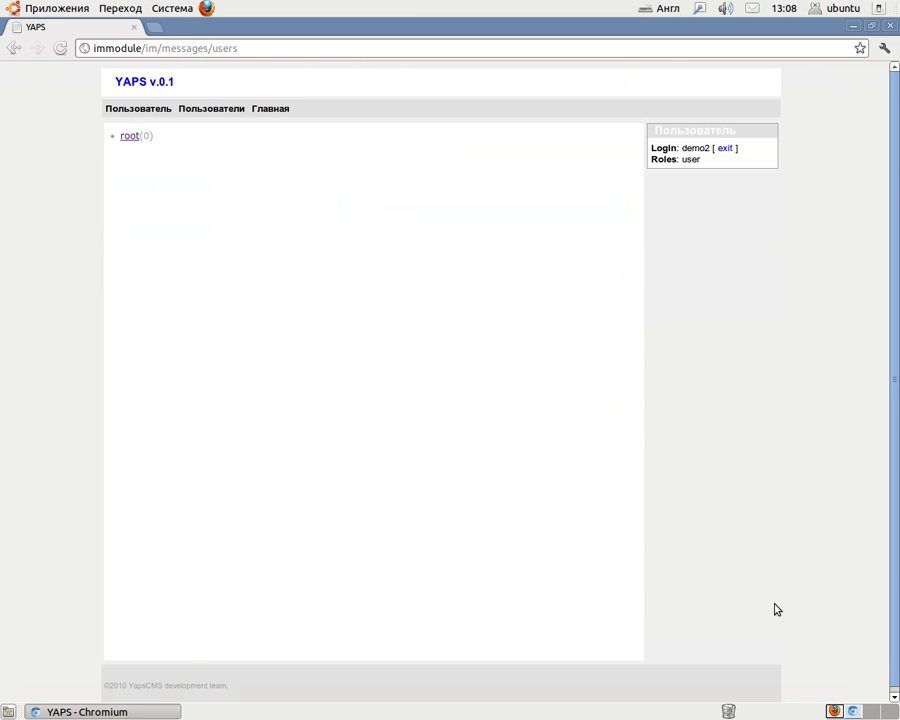
As demo2, reply 'Да. Конечно :)' in the chat with root, then sign out via Выход.
click(58, 50)
click(129, 137)
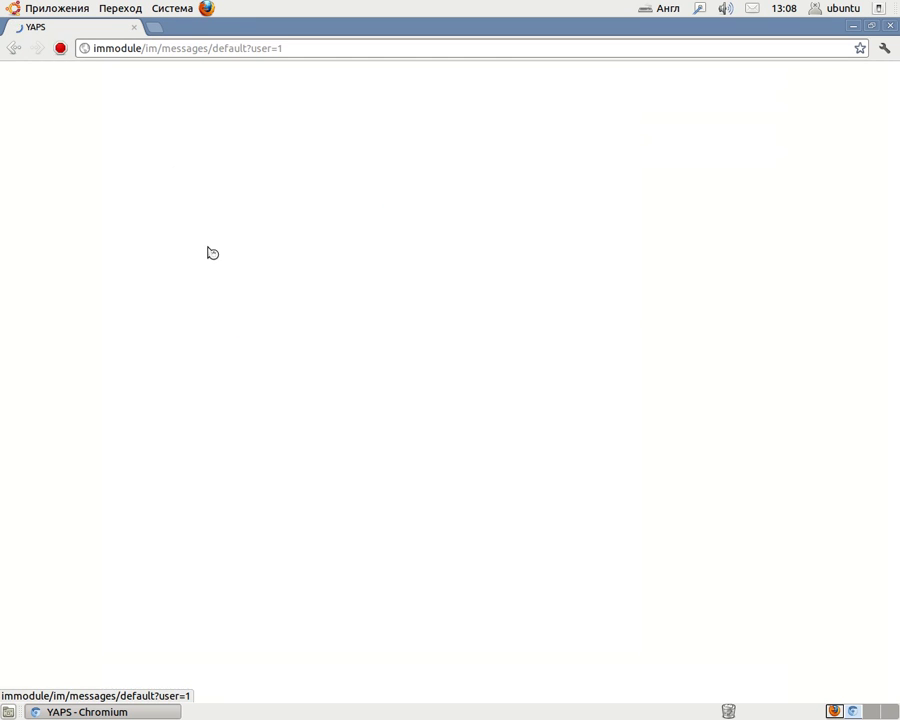
text(gh)
key(BackSpace)
key(BackSpace)
key(alt+shift)
text(Да х)
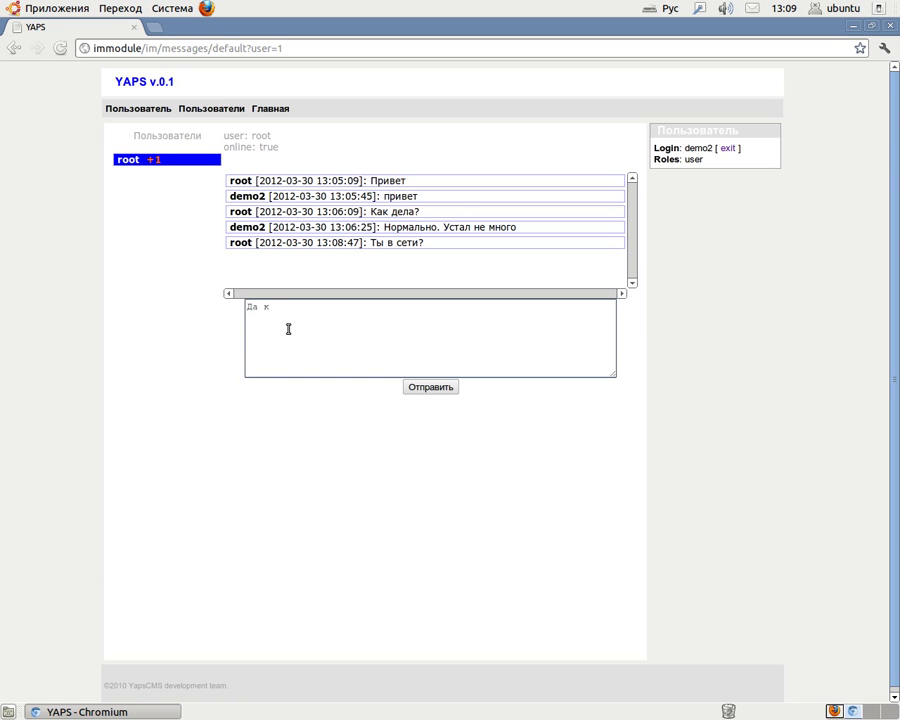
key(BackSpace)
key(BackSpace)
text(. Конечно :))
click(418, 389)
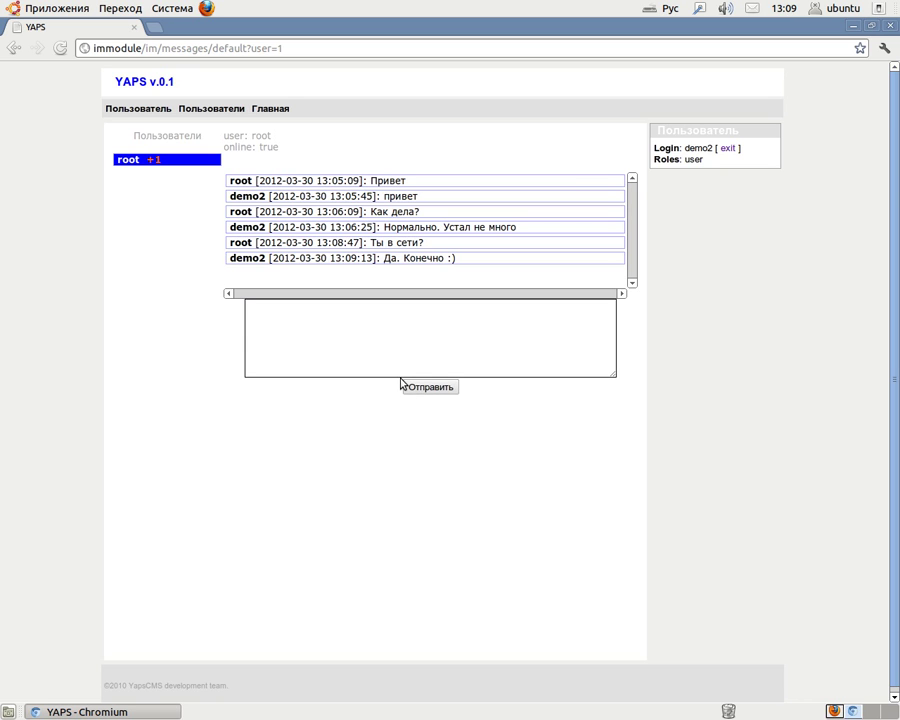
mouse_move(137, 109)
click(143, 144)
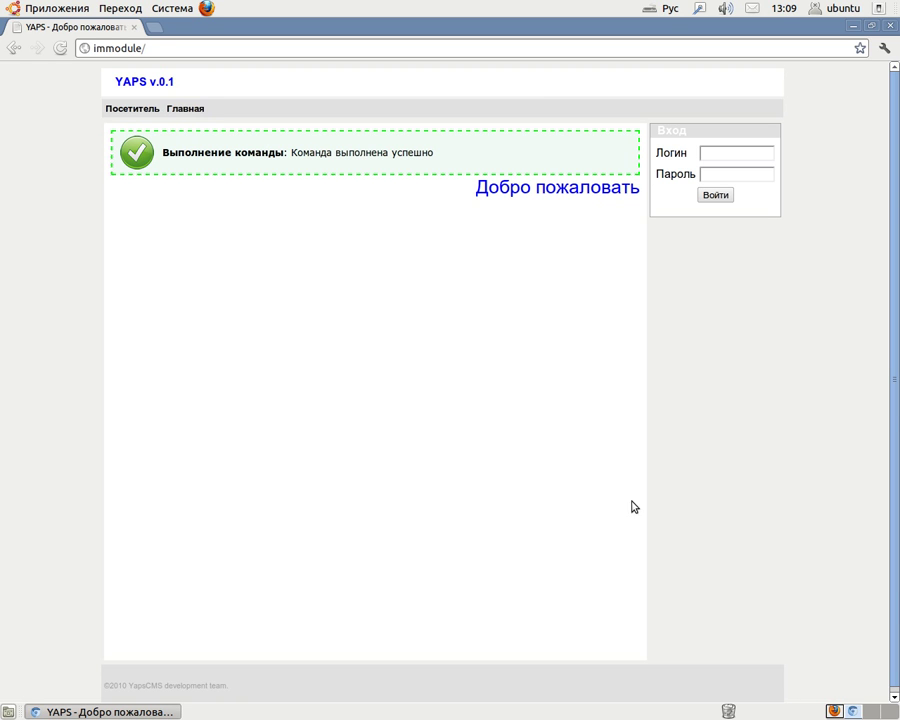
In root's Firefox window, delete the xxx, demo and demo2 contacts.
click(832, 712)
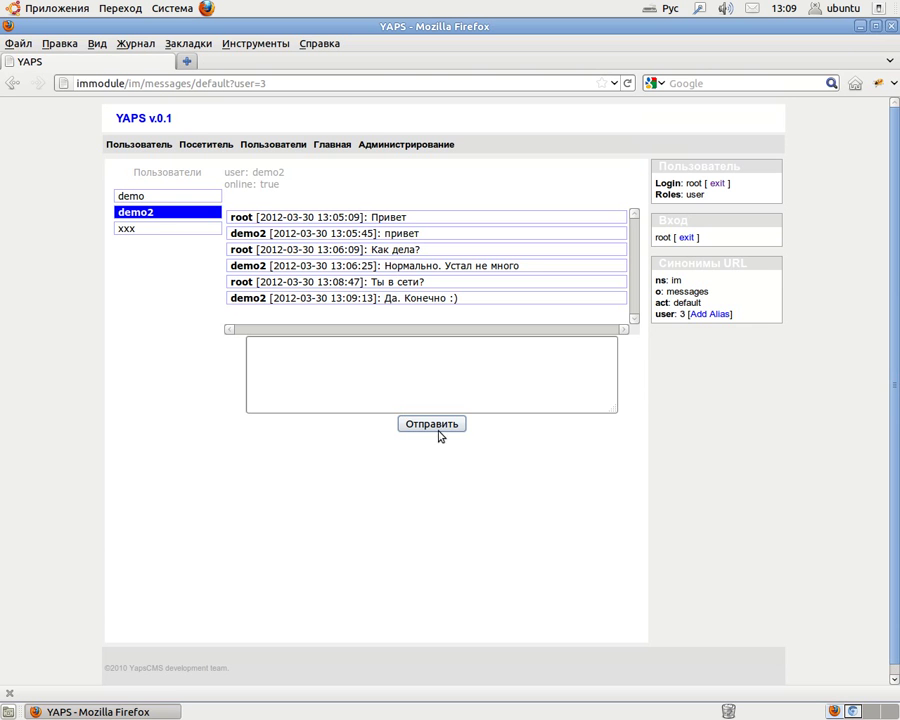
mouse_move(145, 148)
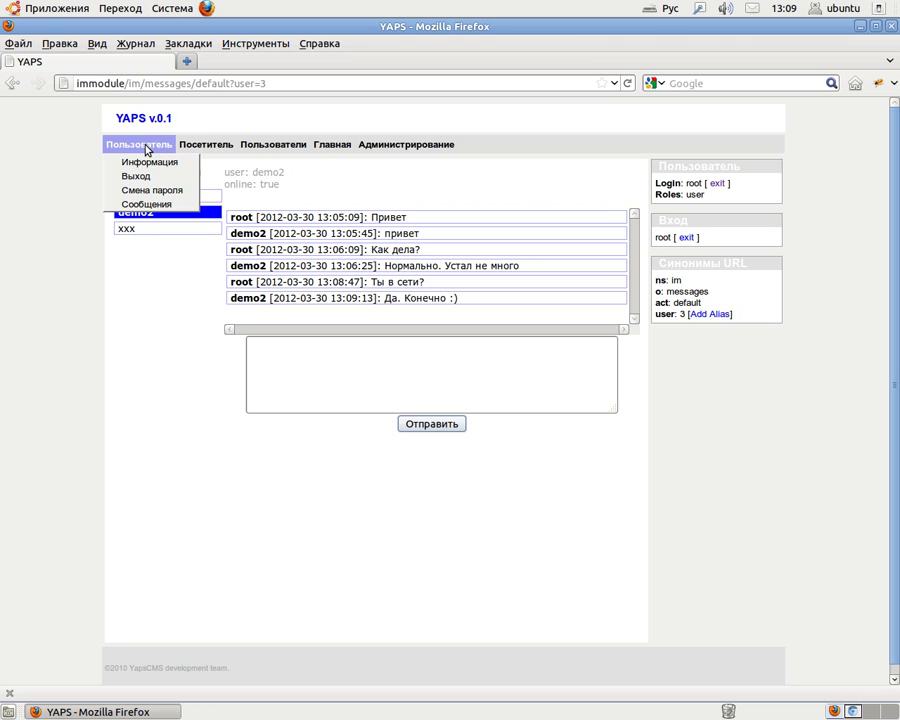
click(214, 228)
click(213, 196)
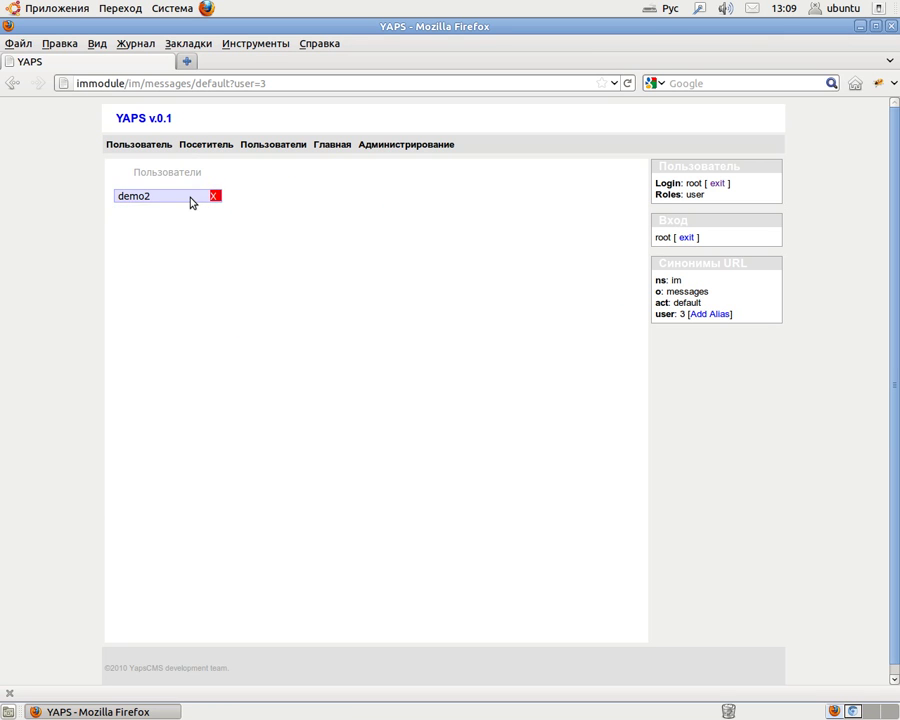
click(199, 202)
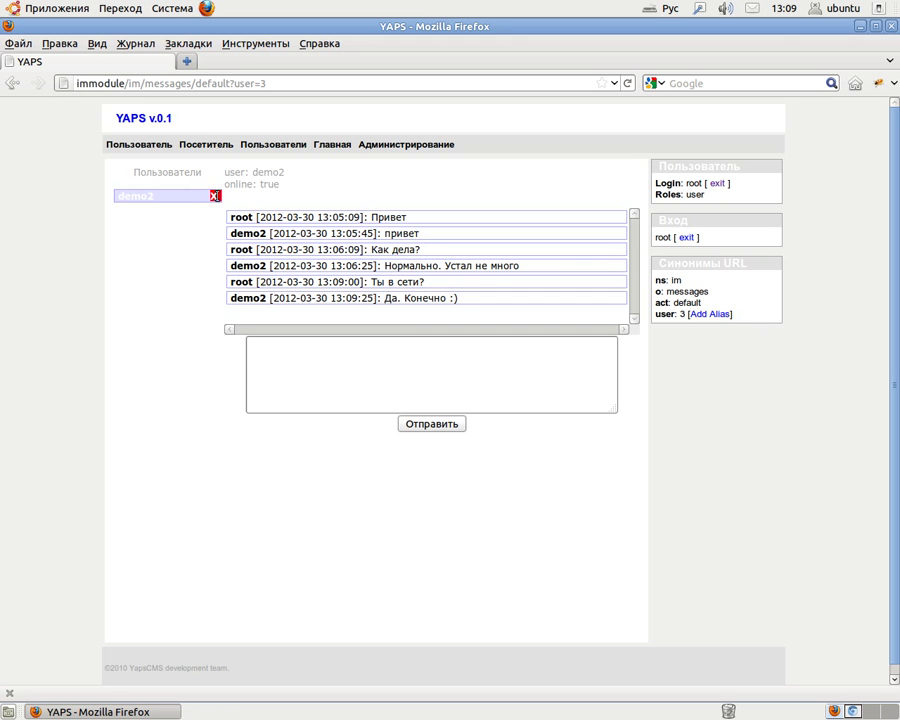
click(213, 196)
Sign root out via Пользователь > Выход and leave full-screen view.
mouse_move(137, 150)
click(145, 175)
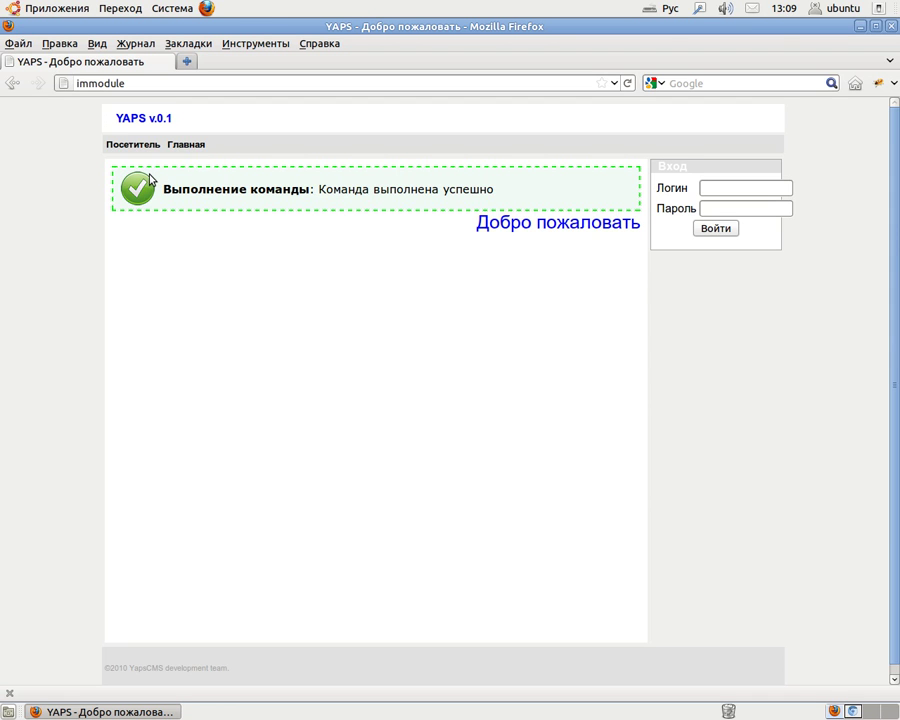
key(shift+F11)
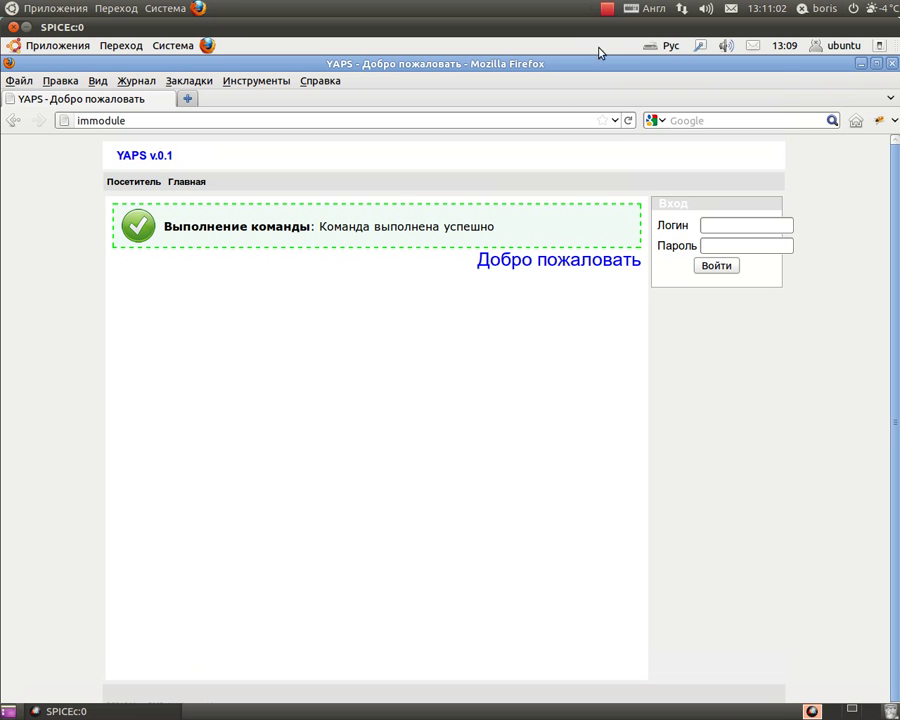